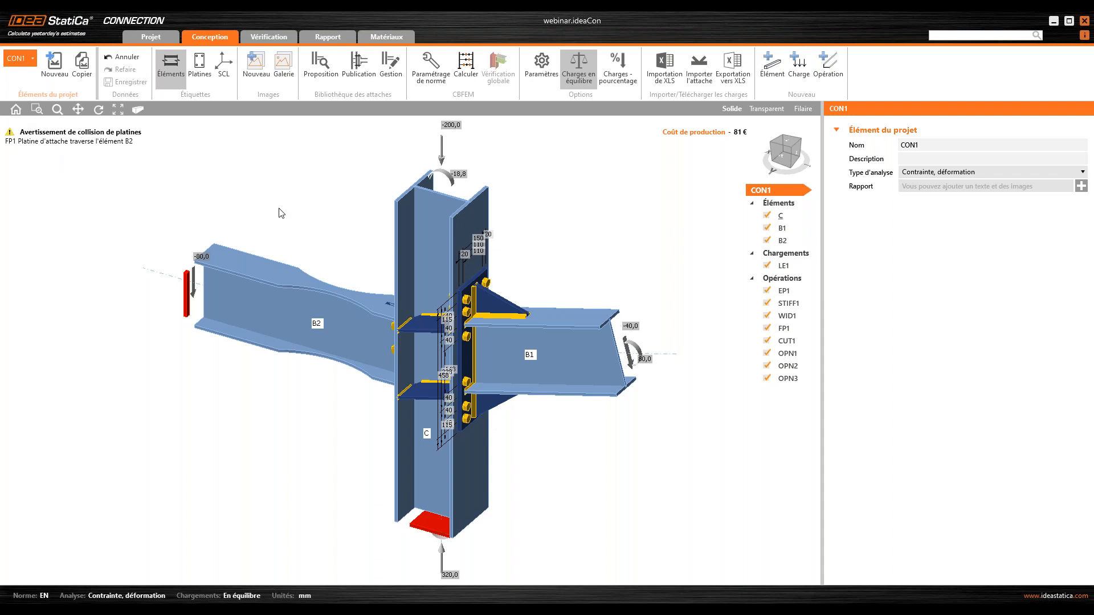
# Select the shear fin plate FP1 connecting beam B2 to the column in the 3D model.
pyautogui.click(787, 156)
pyautogui.moveTo(785, 153); pyautogui.dragTo(822, 166, button='right')
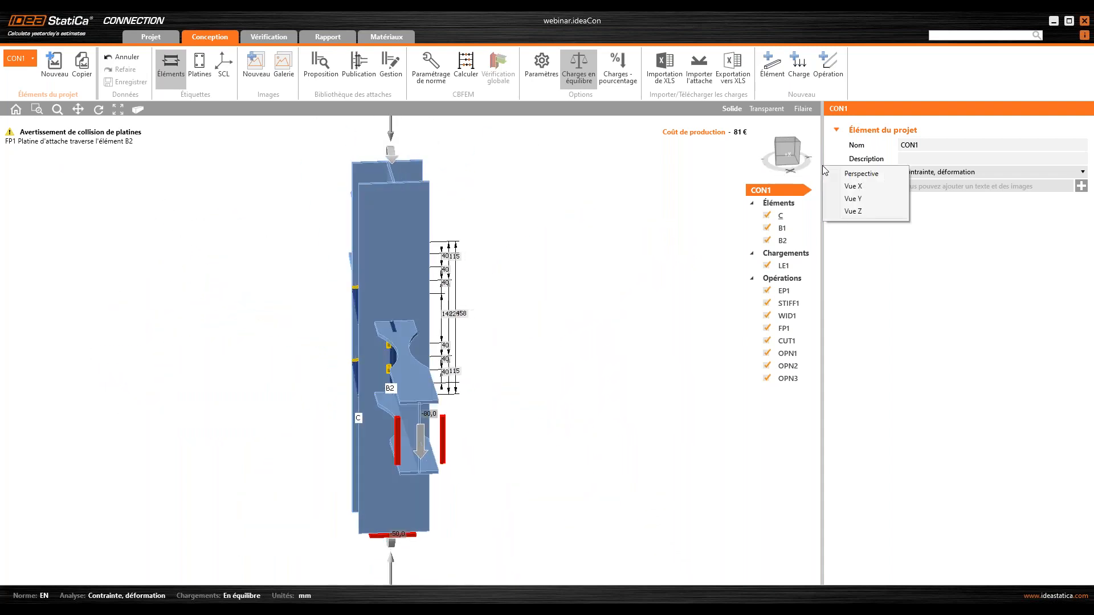
pyautogui.click(786, 142)
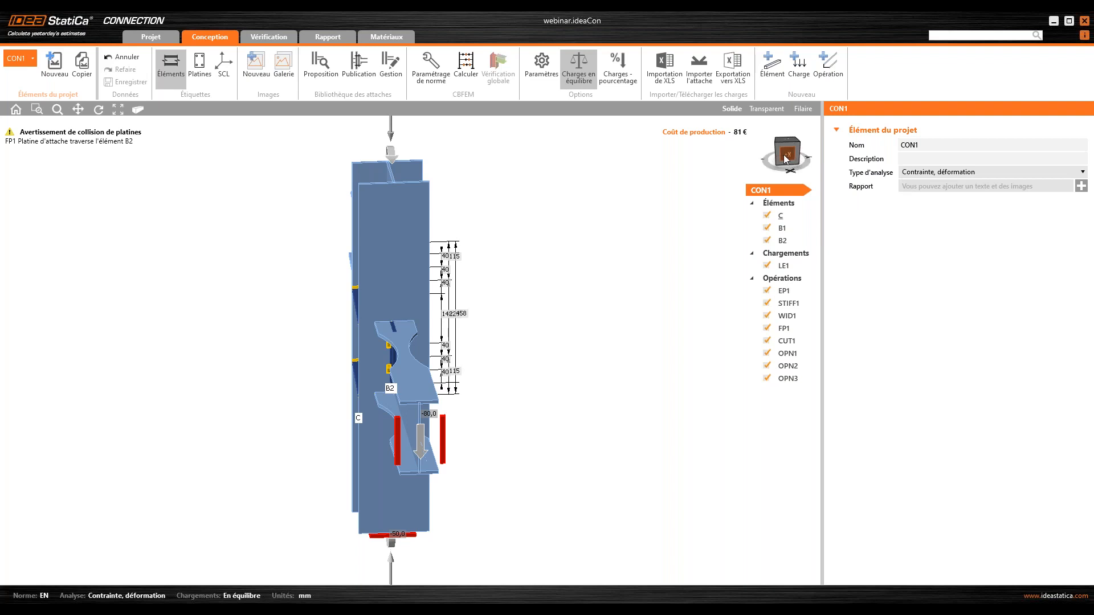
pyautogui.click(793, 161)
pyautogui.scroll(5, 454, 300)
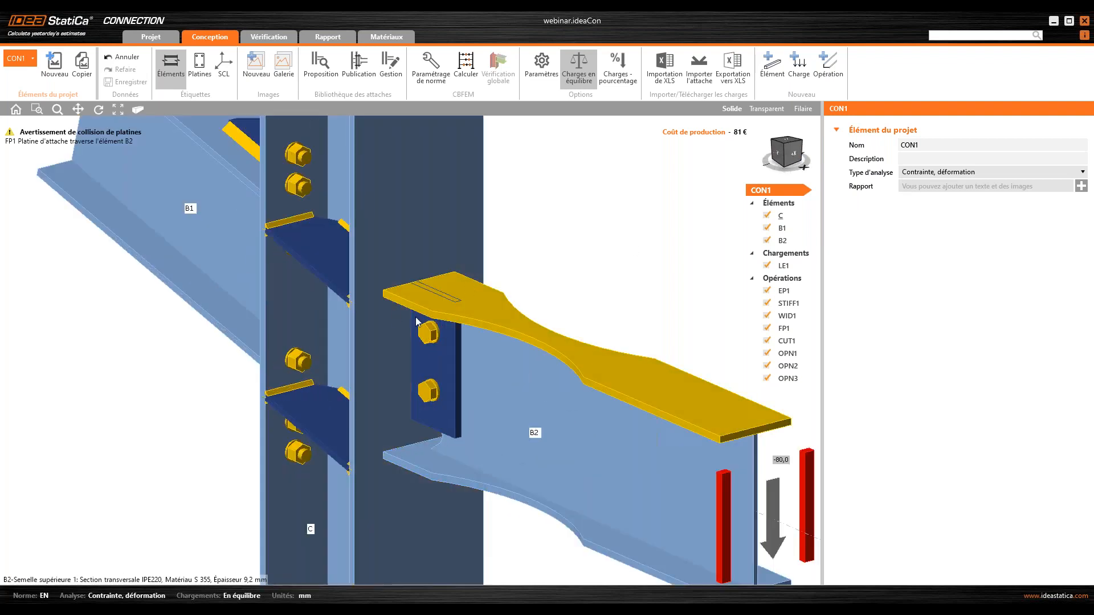
pyautogui.click(443, 313)
pyautogui.scroll(-10, 462, 286)
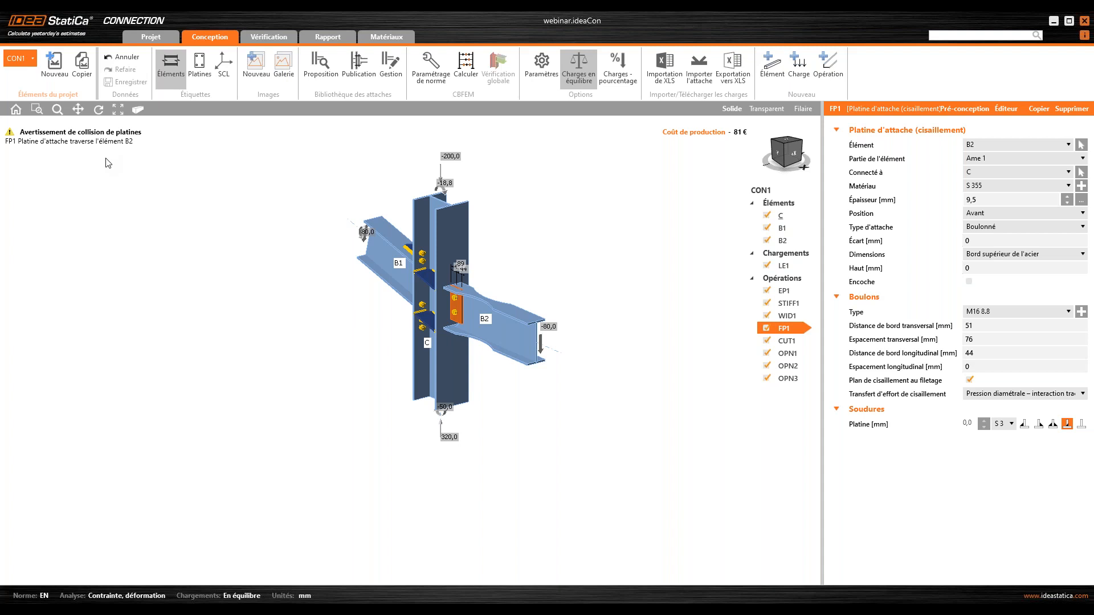
# Group the operations list by operation type, and finally by member.
pyautogui.rightClick(787, 283)
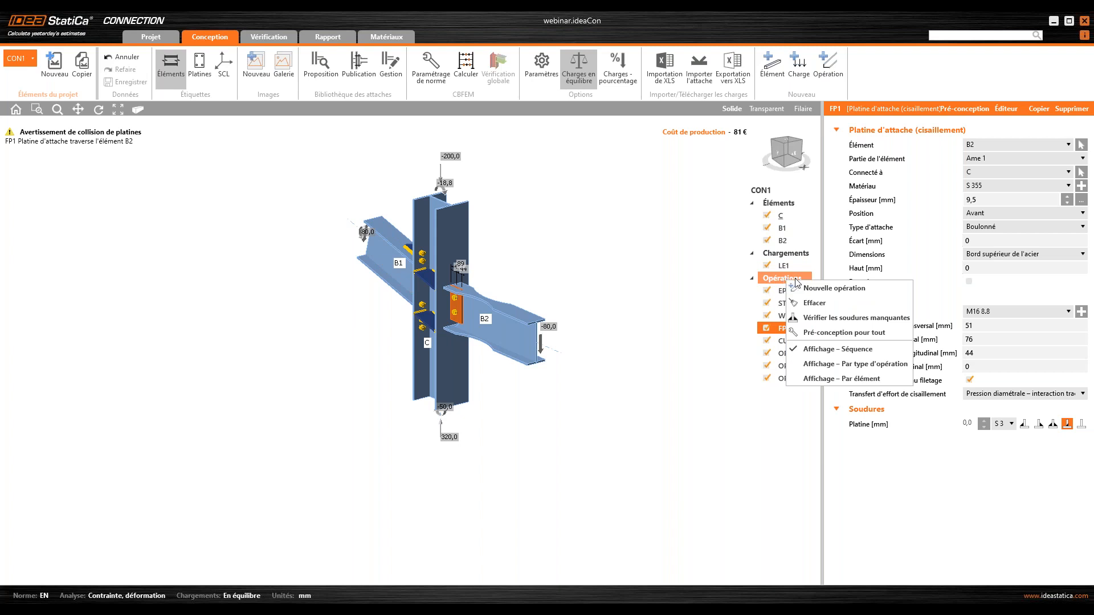
pyautogui.click(841, 365)
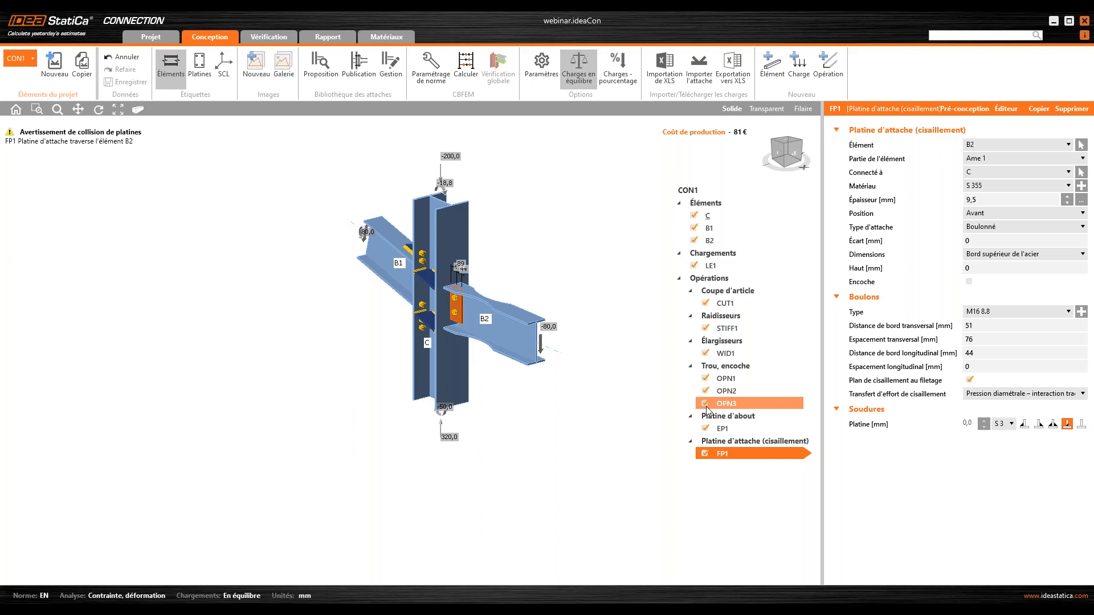
pyautogui.rightClick(723, 279)
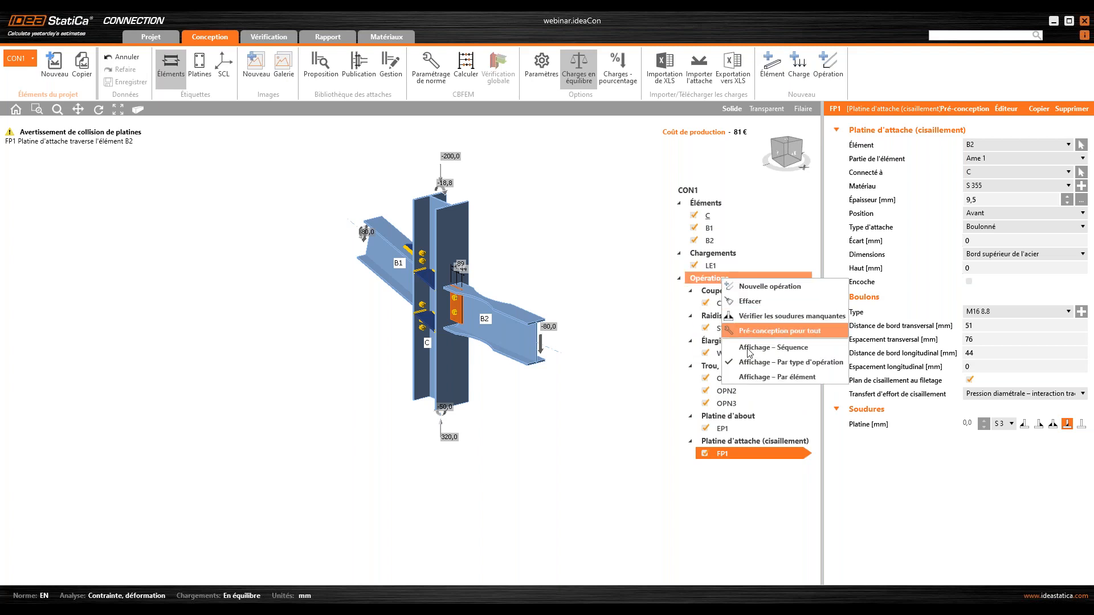
pyautogui.click(748, 377)
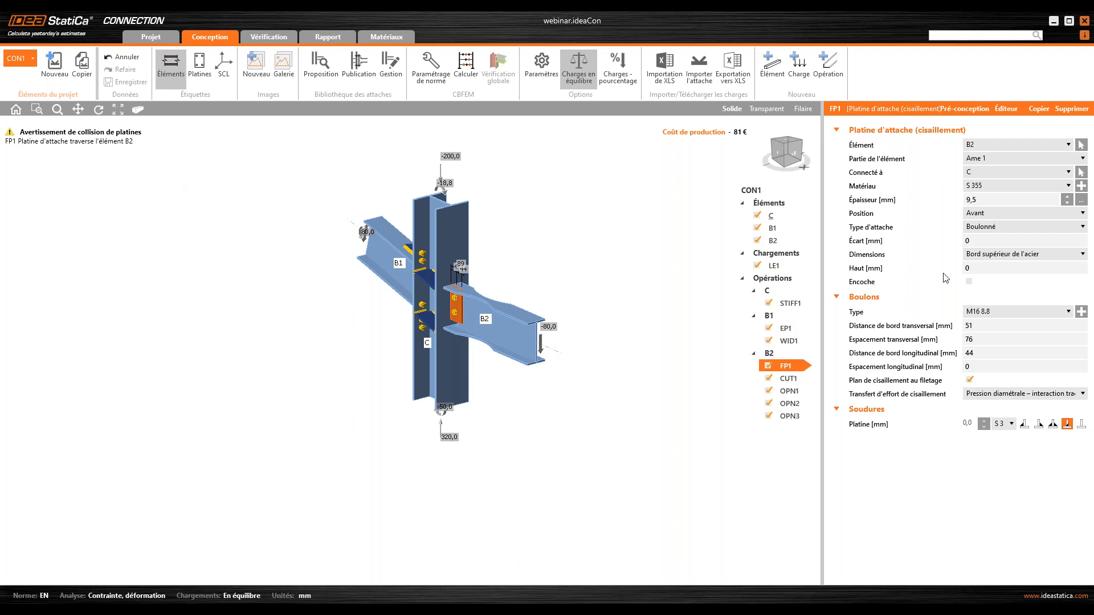
# Set the top dimension (Haut) of fin plate FP1 to -20 mm and inspect the plate from both sides of the connection.
pyautogui.click(980, 268)
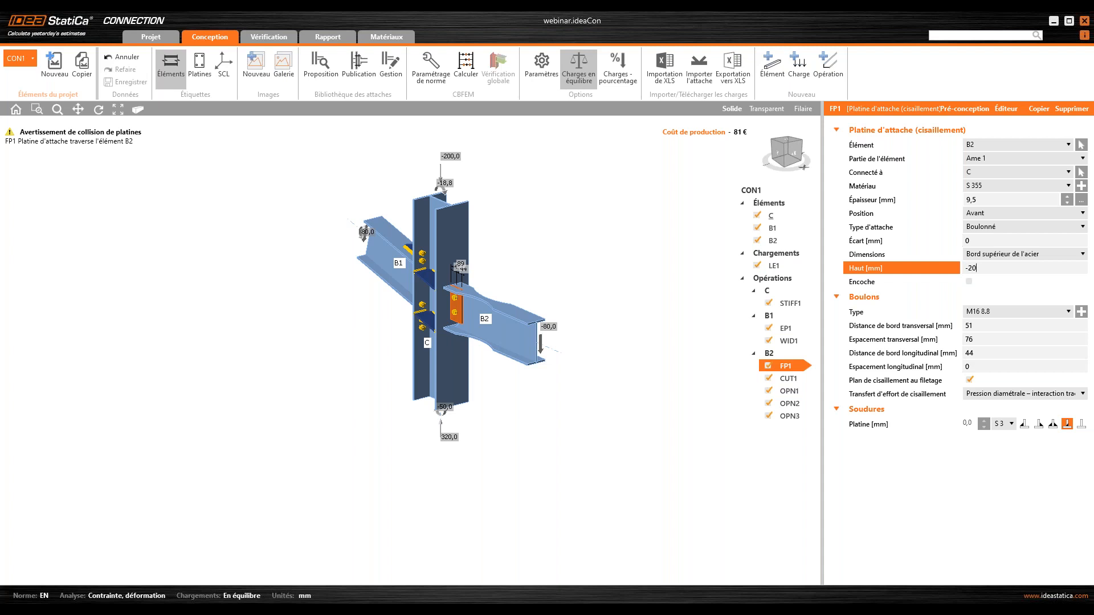
pyautogui.press('Return')
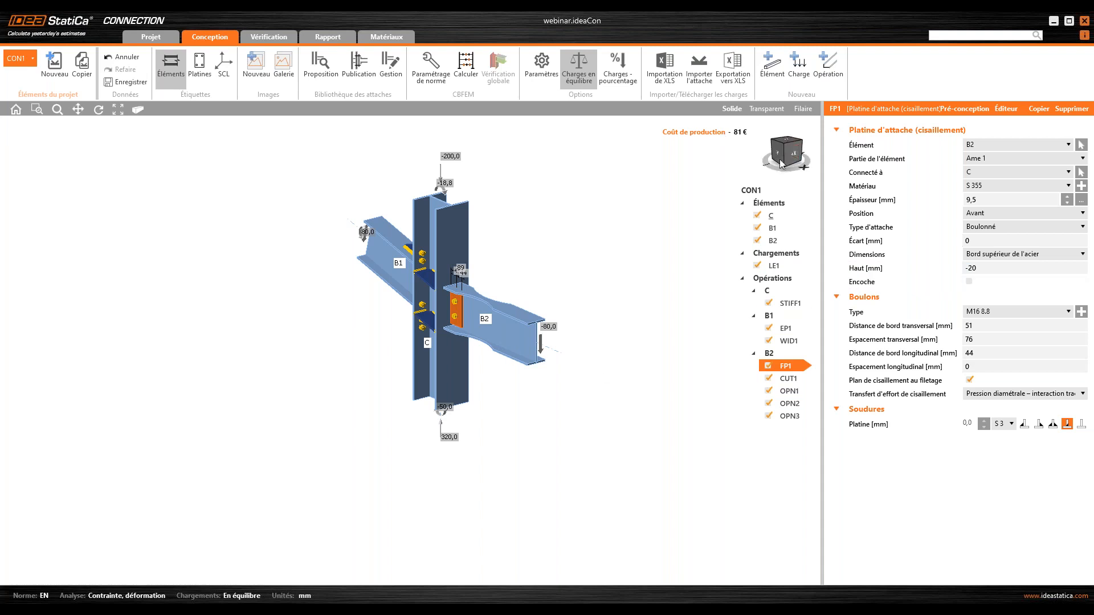
pyautogui.click(781, 155)
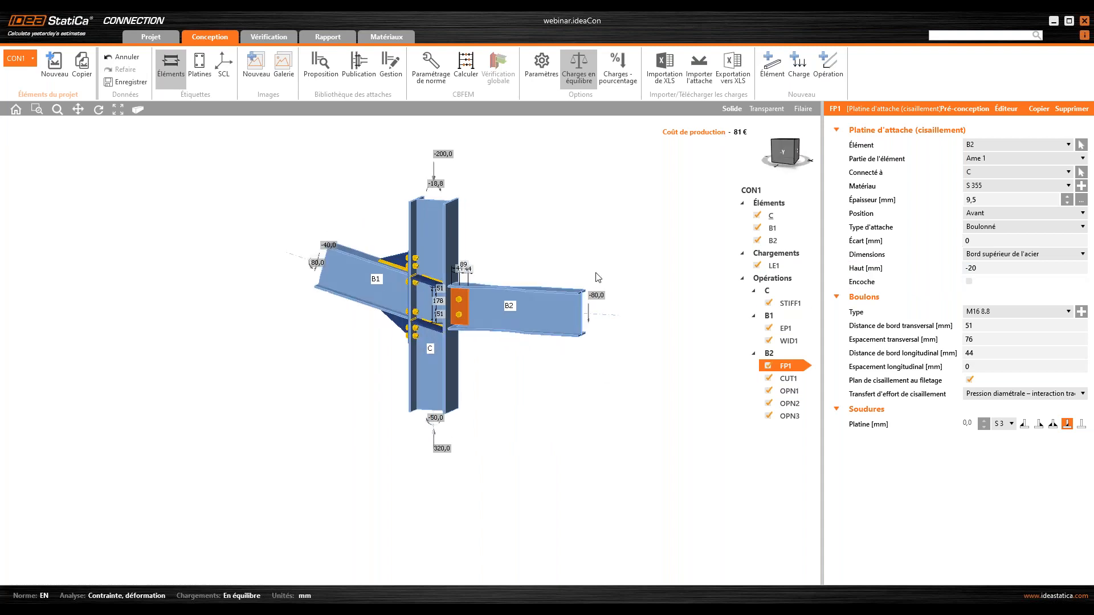
pyautogui.scroll(4, 453, 337)
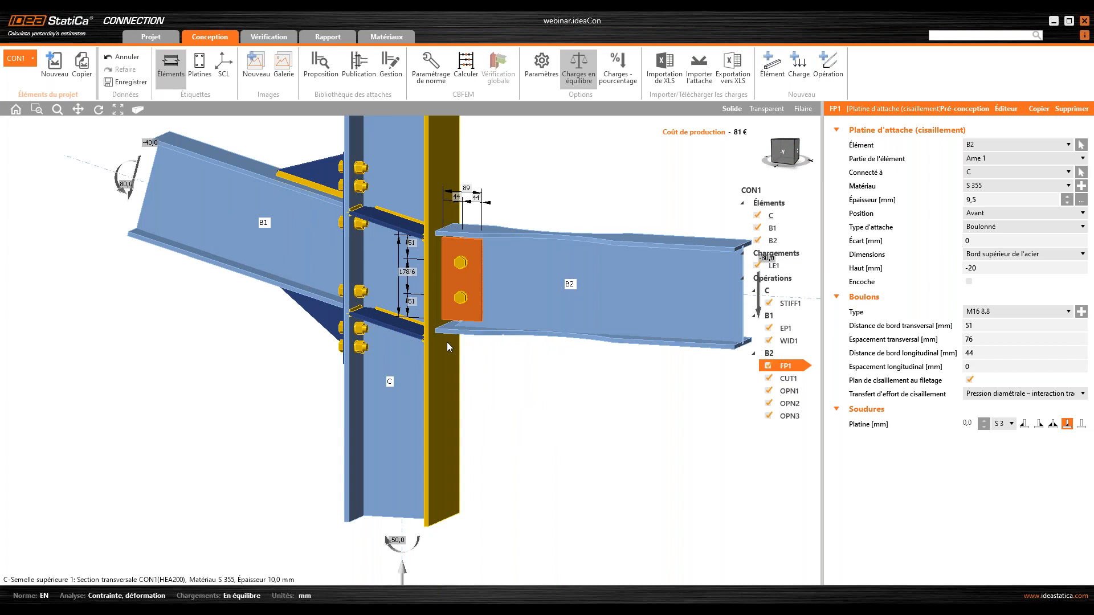
pyautogui.scroll(-3, 447, 345)
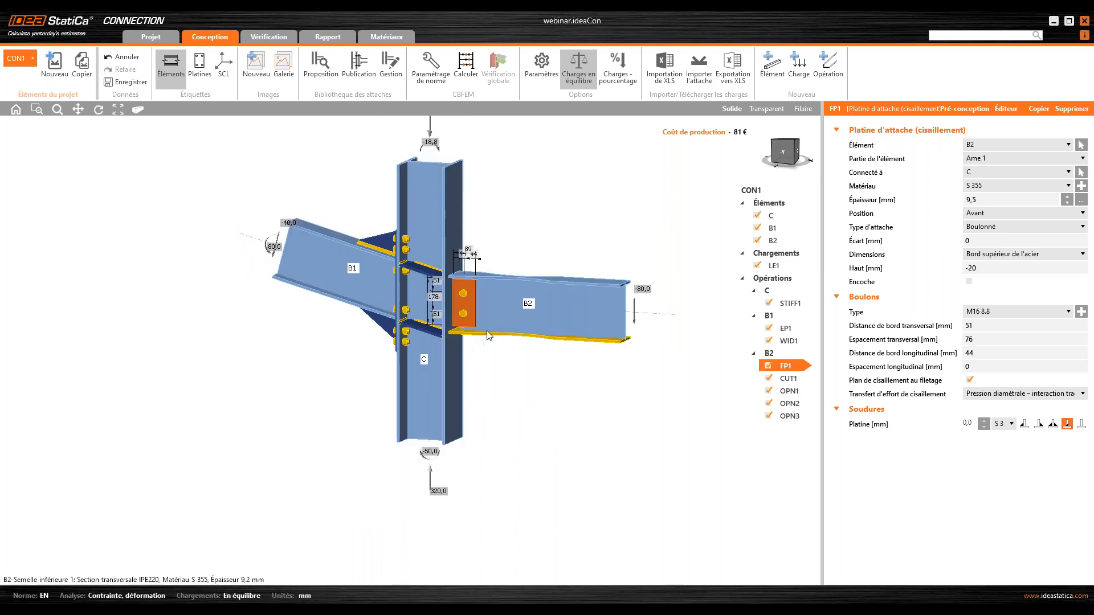
pyautogui.click(792, 152)
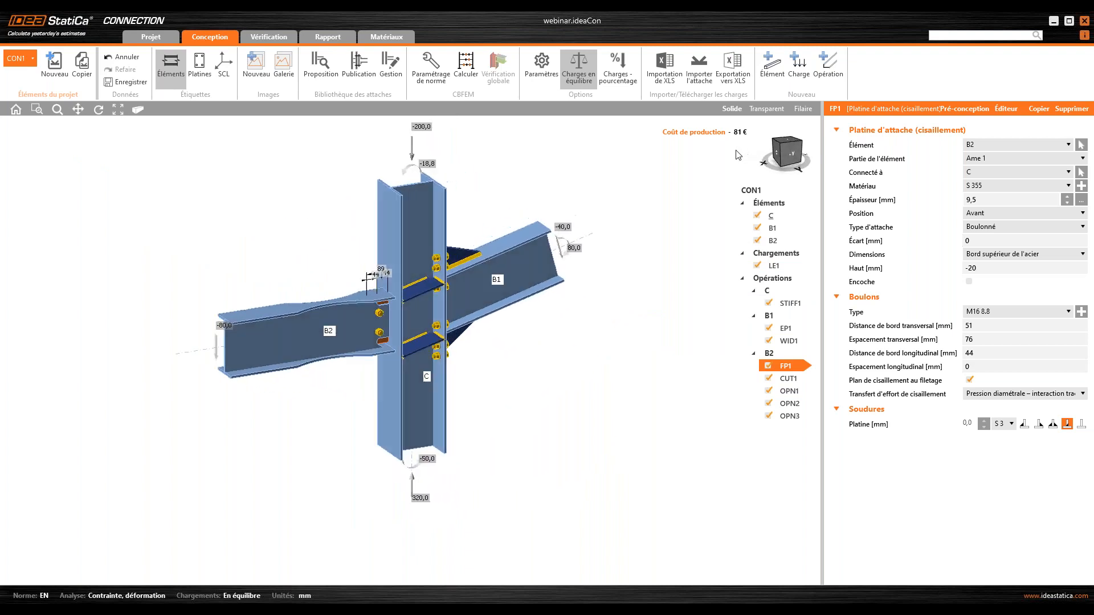
# For column C, try a new welded Iw400x200 section with double fillet welds between web and both flanges, and discard it.
pyautogui.click(771, 217)
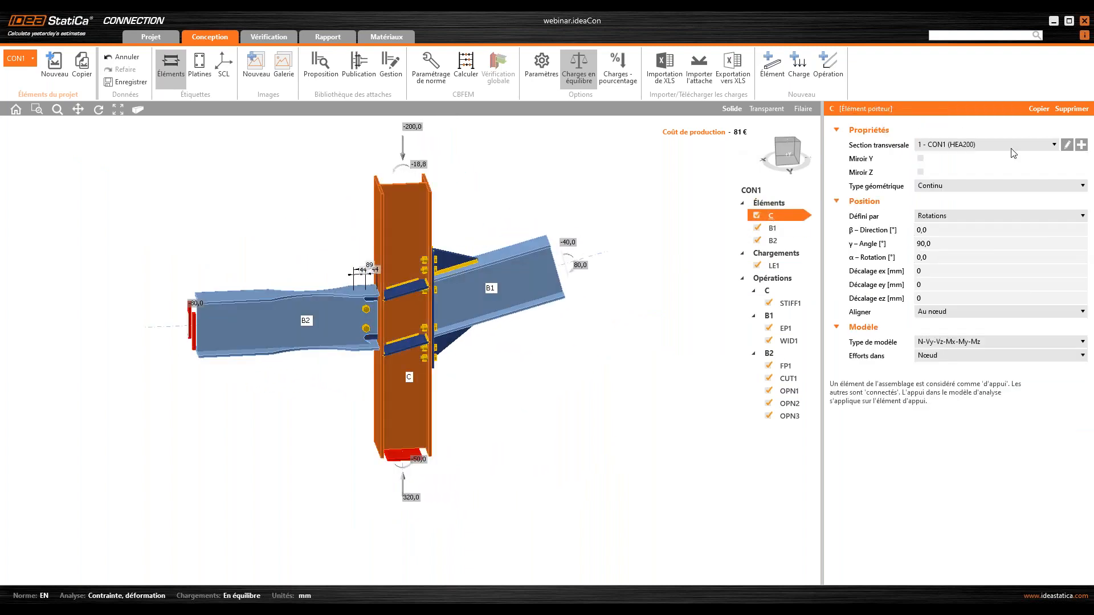
pyautogui.click(1034, 145)
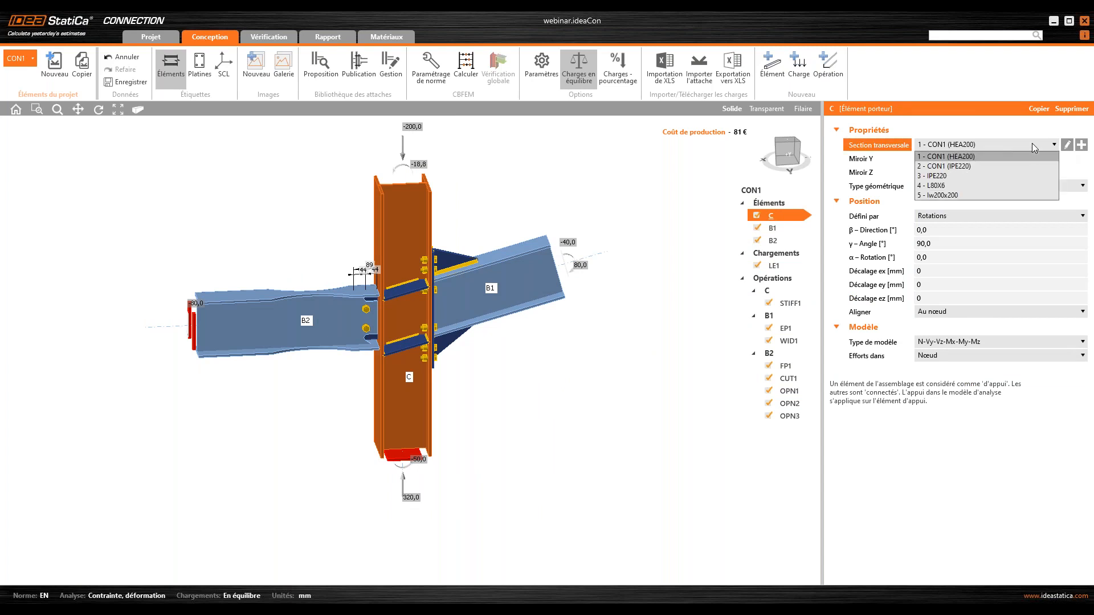
pyautogui.click(1081, 146)
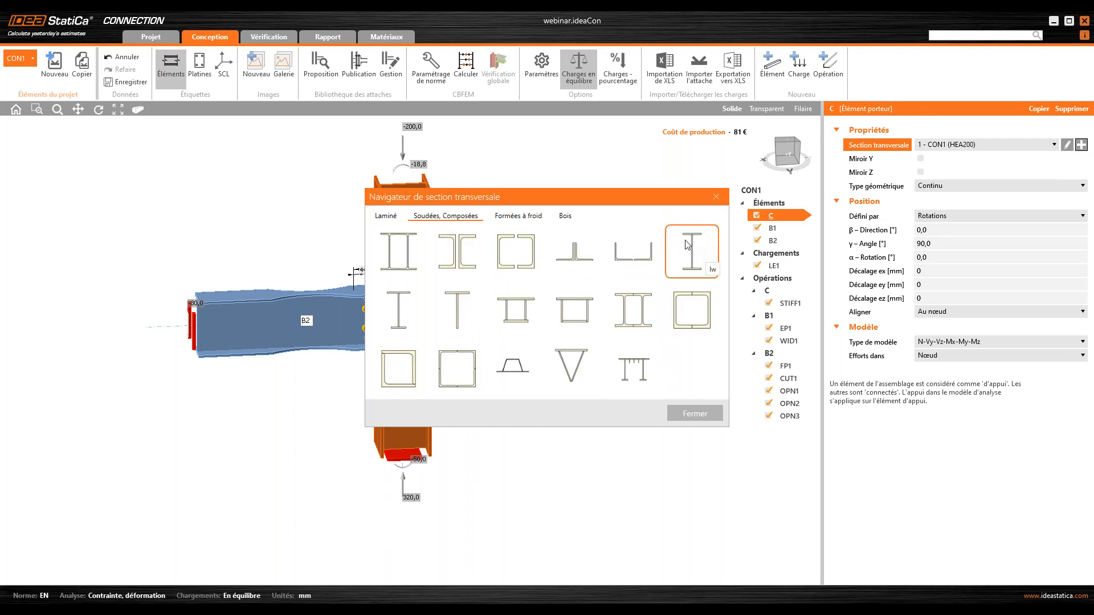
pyautogui.click(682, 268)
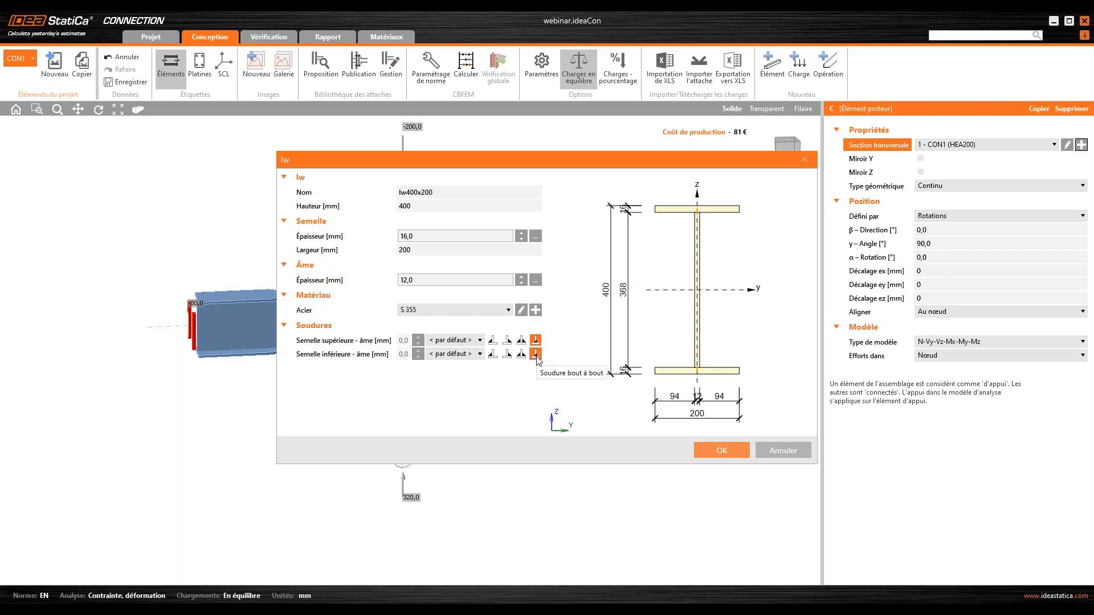
pyautogui.click(523, 342)
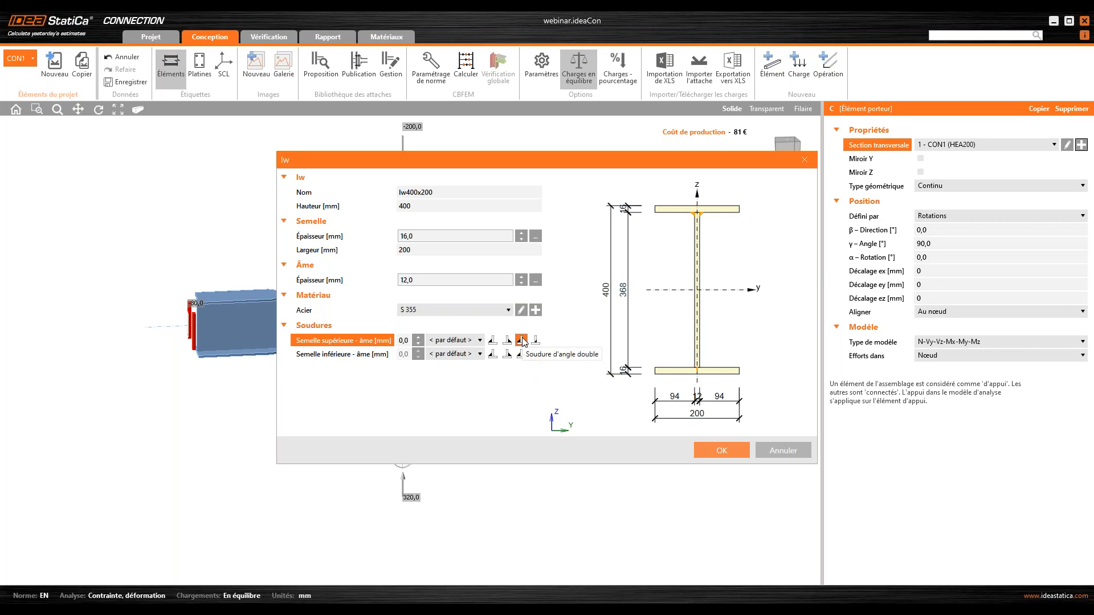
pyautogui.click(521, 353)
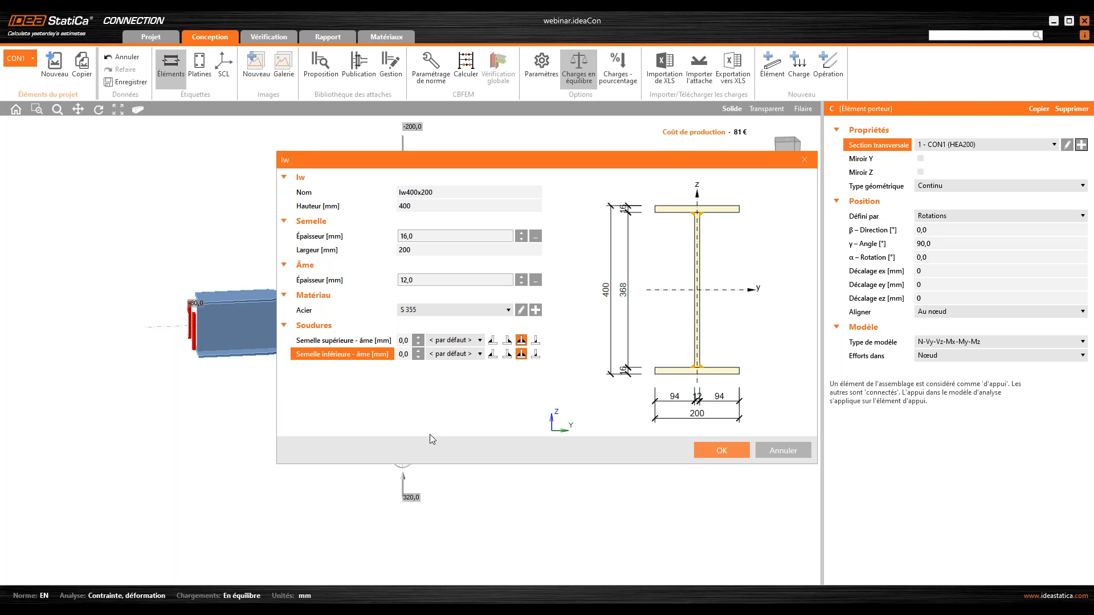
pyautogui.click(781, 453)
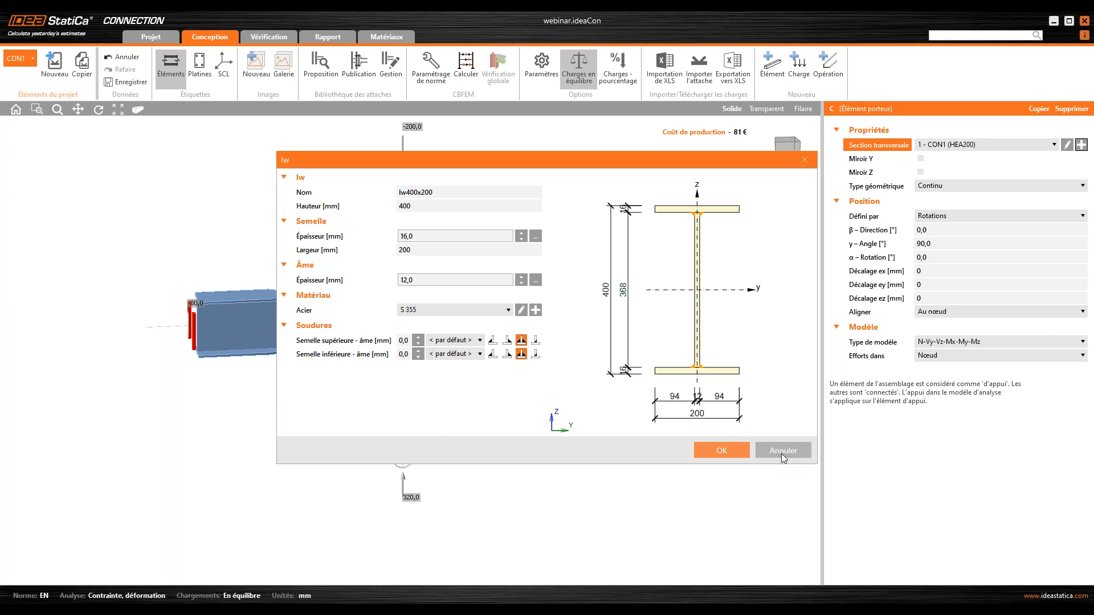
pyautogui.click(719, 198)
# Assign the existing welded section Iw200x200 to column C and inspect its flange-to-web welds.
pyautogui.click(968, 144)
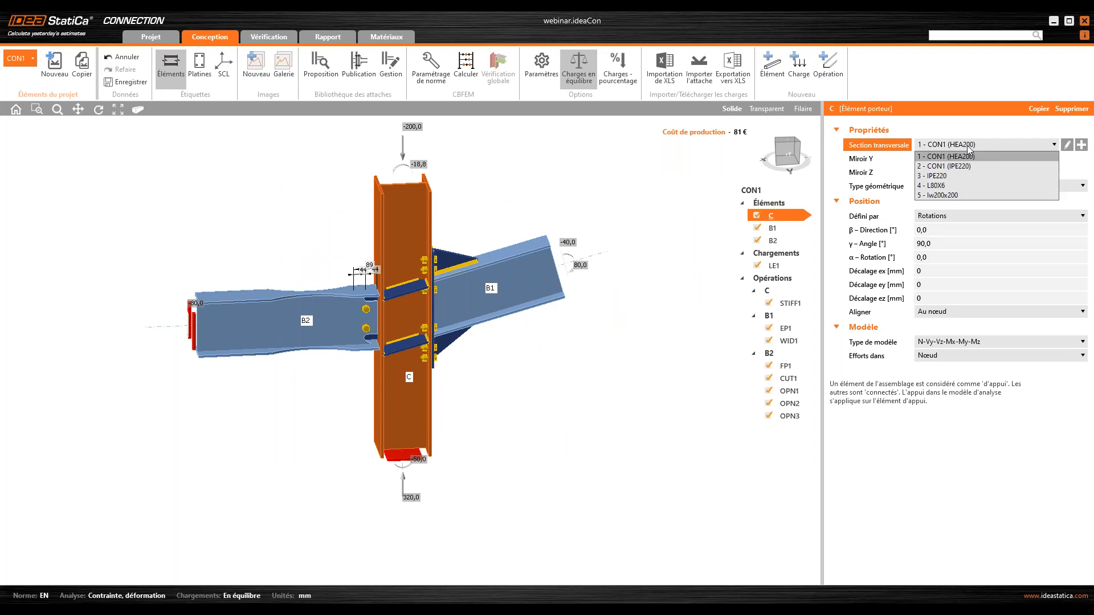
pyautogui.click(968, 195)
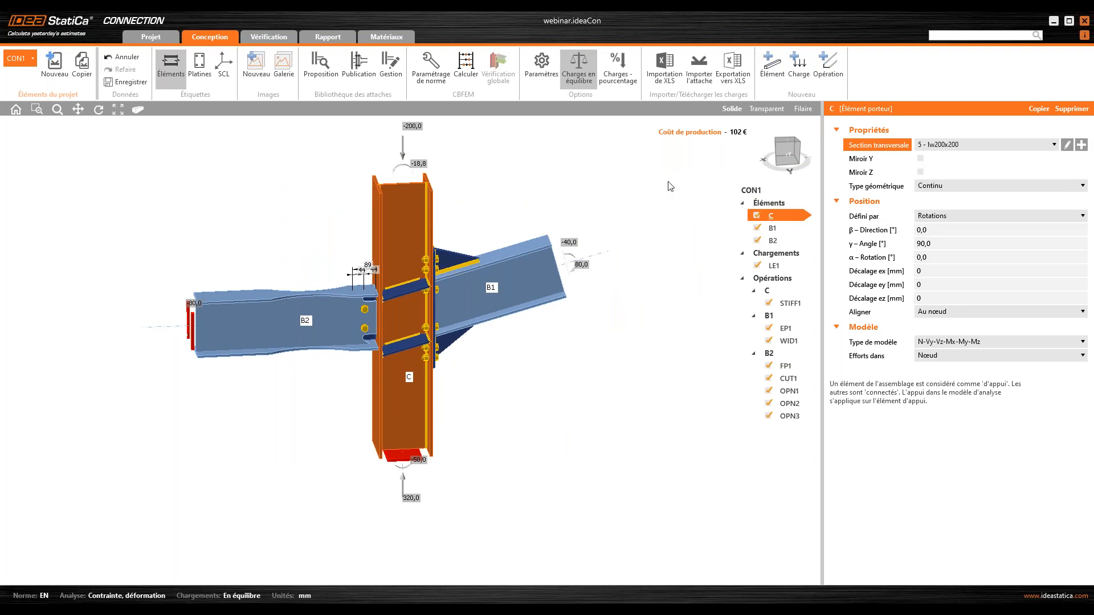
pyautogui.click(771, 156)
pyautogui.scroll(5, 381, 207)
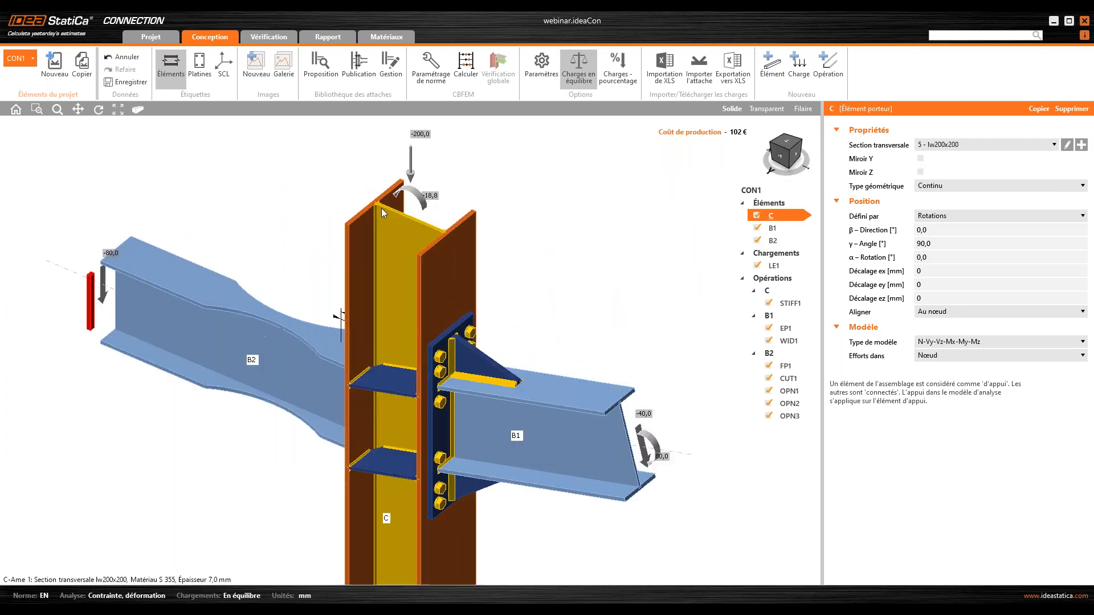
pyautogui.scroll(-5, 393, 199)
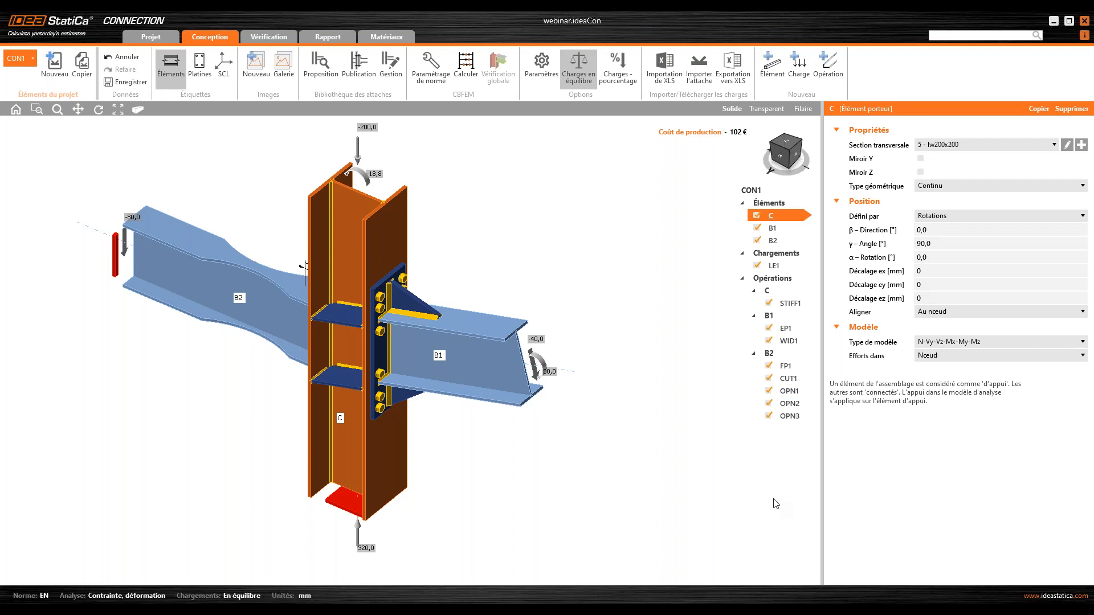
# Search the full rolled I-section catalogue for HEA3 profiles and leave it without choosing a section.
pyautogui.click(1081, 145)
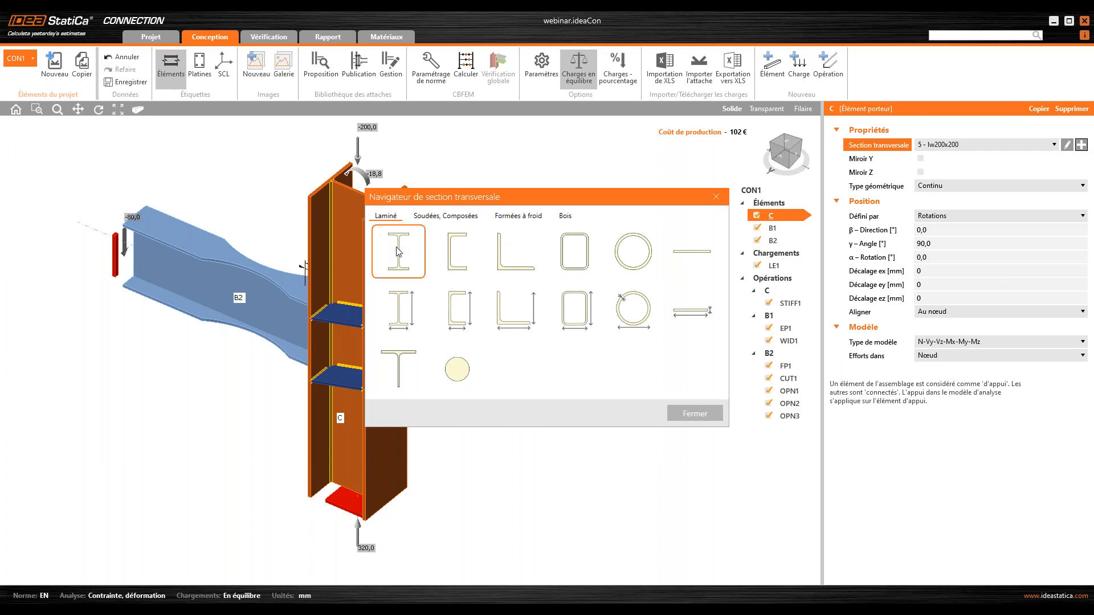
pyautogui.click(397, 251)
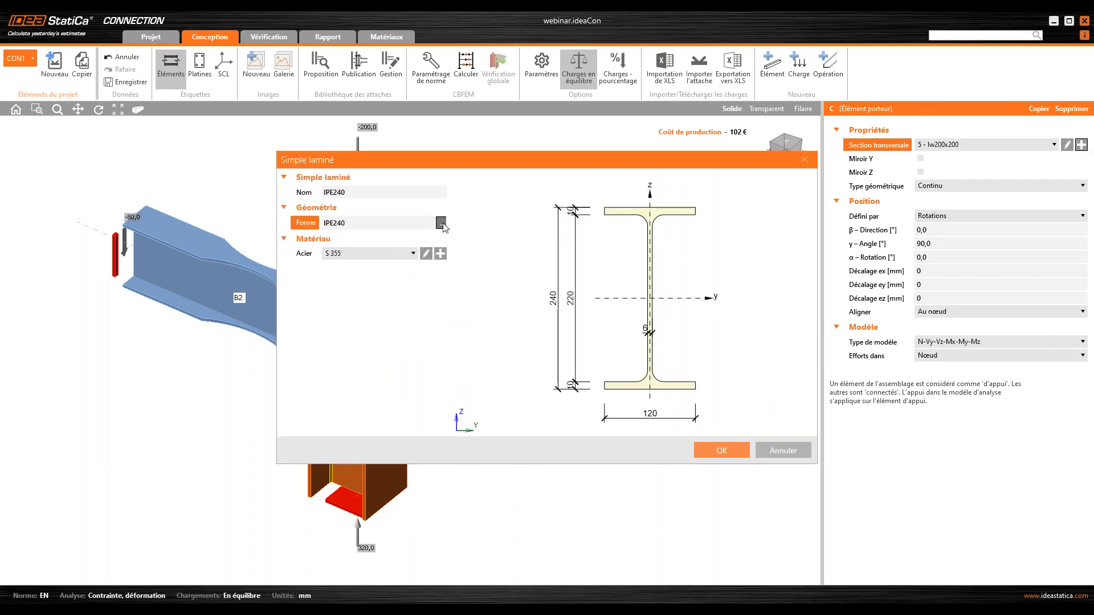
pyautogui.click(441, 223)
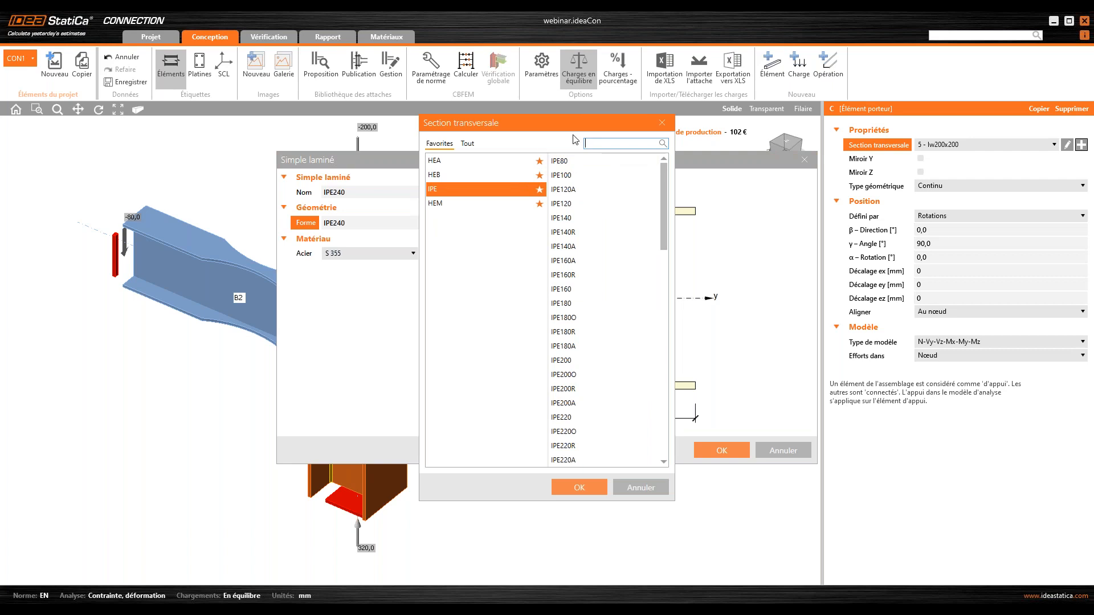
pyautogui.click(467, 144)
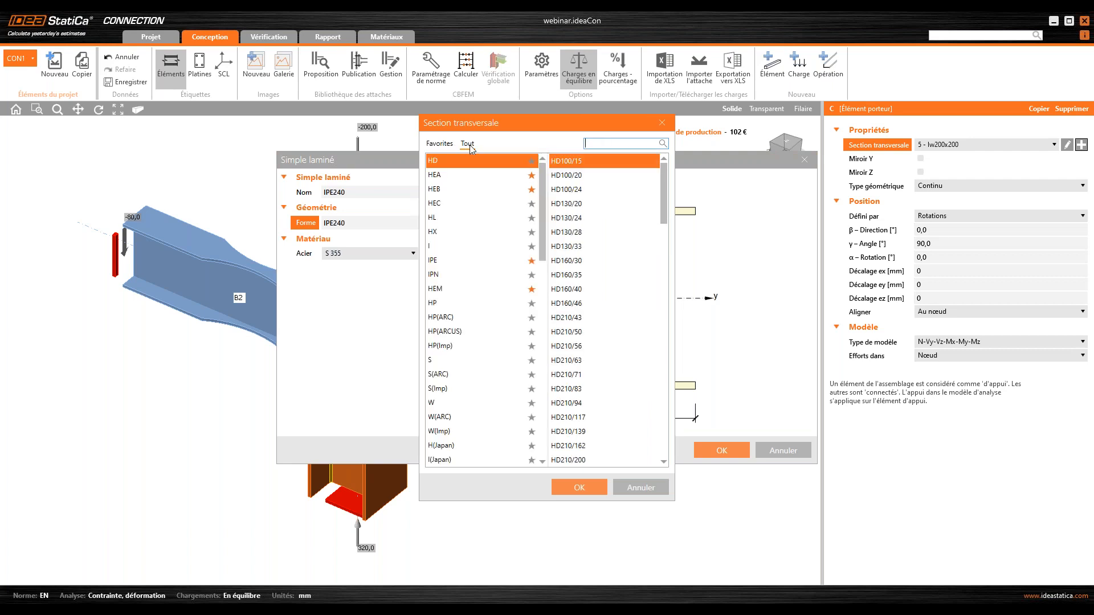
pyautogui.click(604, 144)
pyautogui.write('HEA')
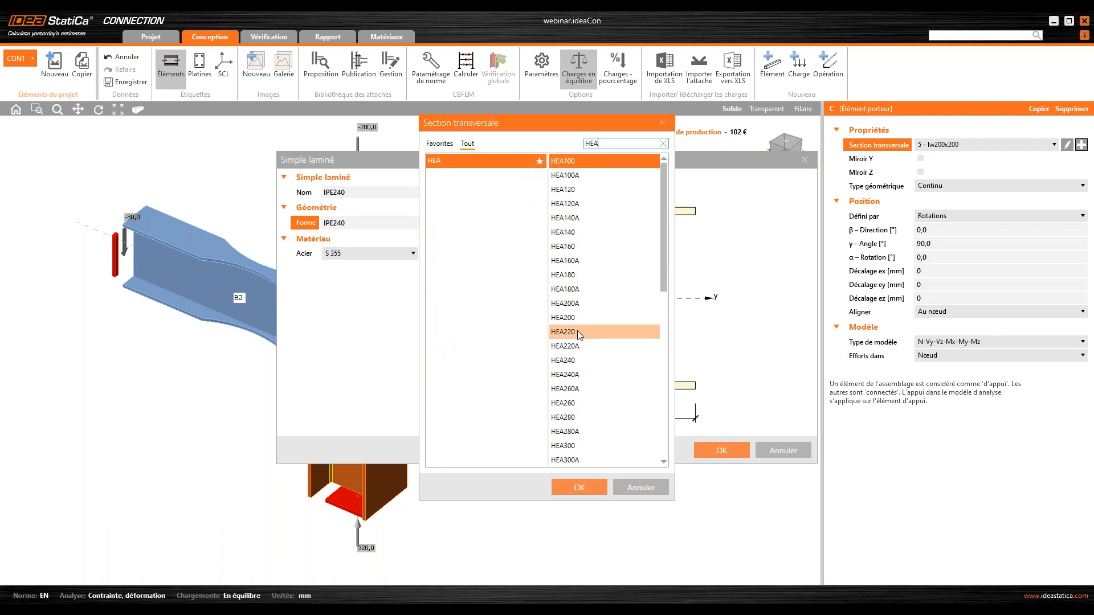
pyautogui.write('3')
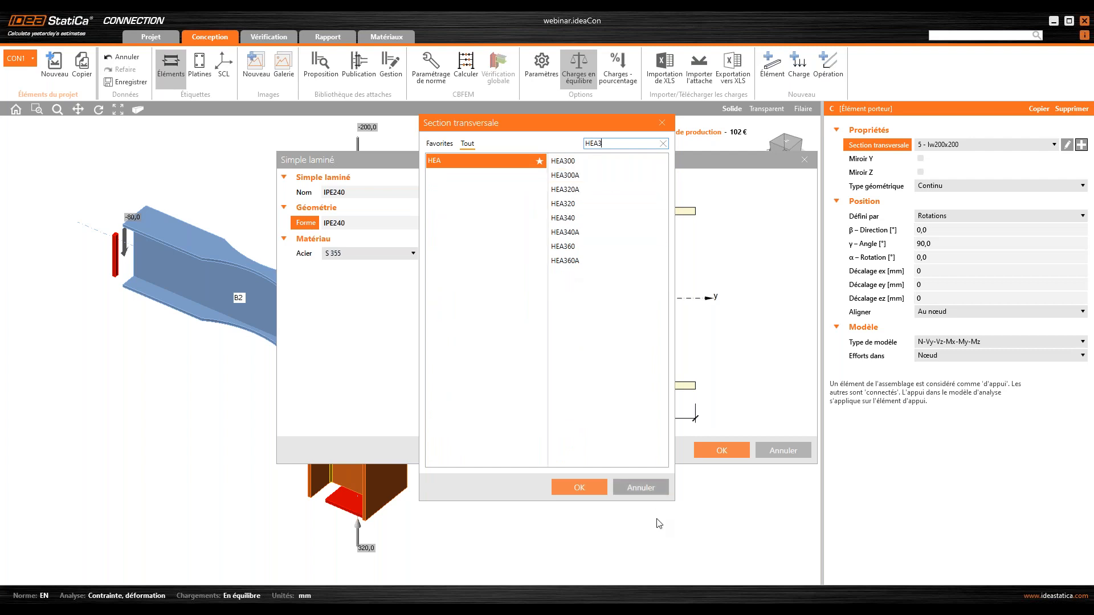
pyautogui.click(653, 490)
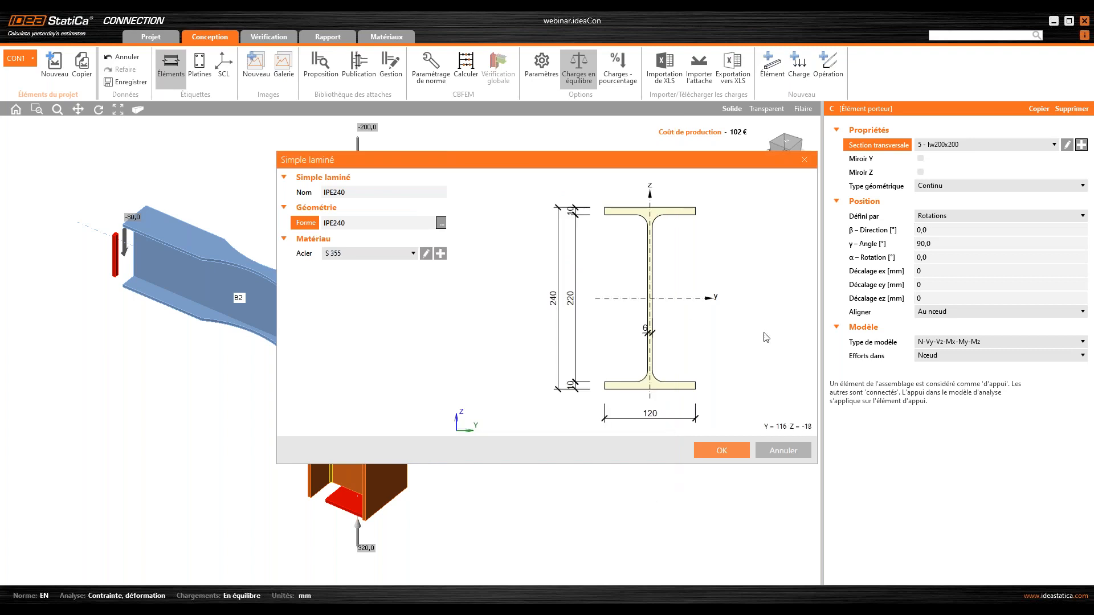
pyautogui.click(781, 450)
pyautogui.click(716, 197)
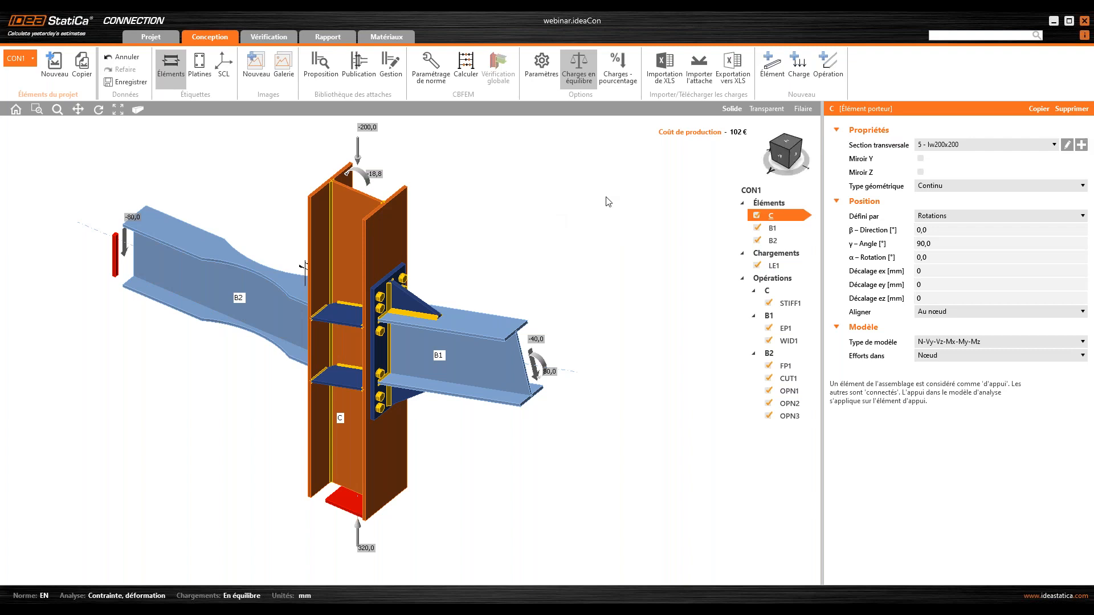
# Add a work plane (Plan de travail) operation and set its origin to element (Élément) B1.
pyautogui.click(782, 159)
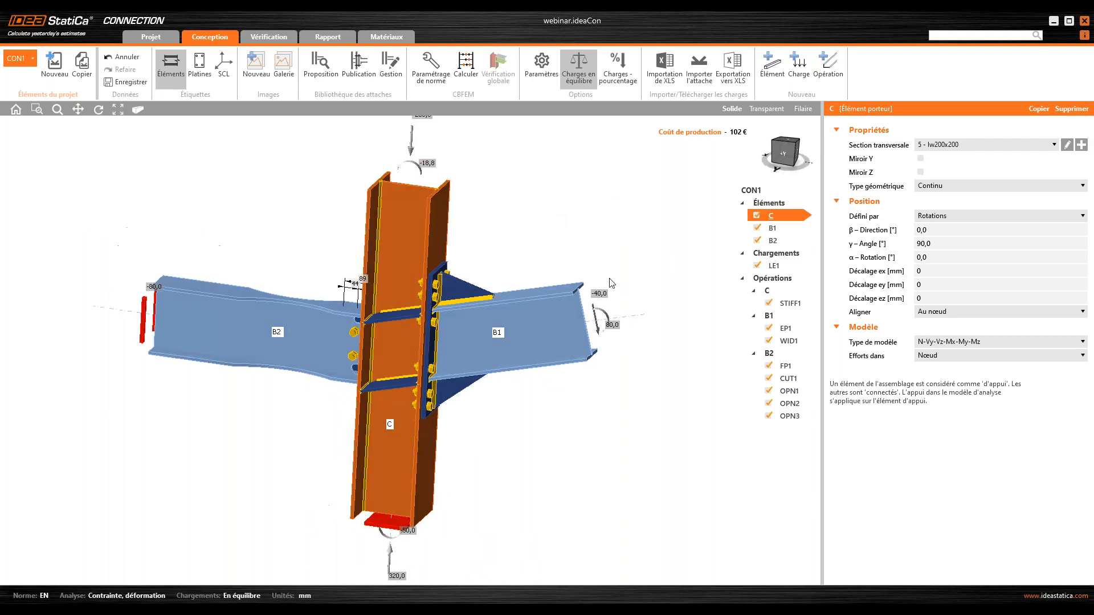
pyautogui.click(829, 67)
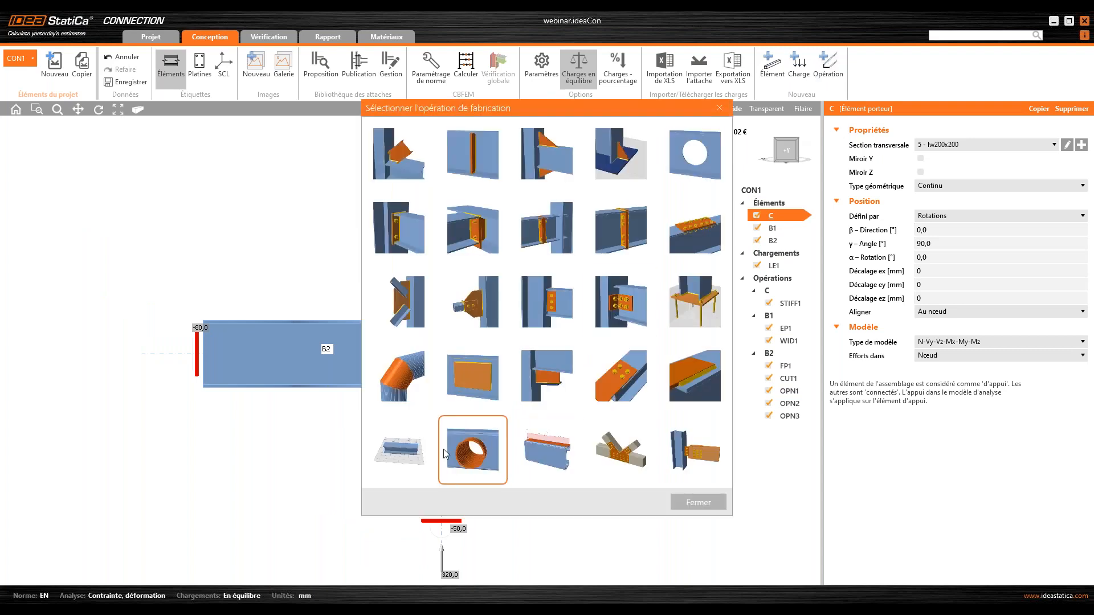
pyautogui.click(412, 450)
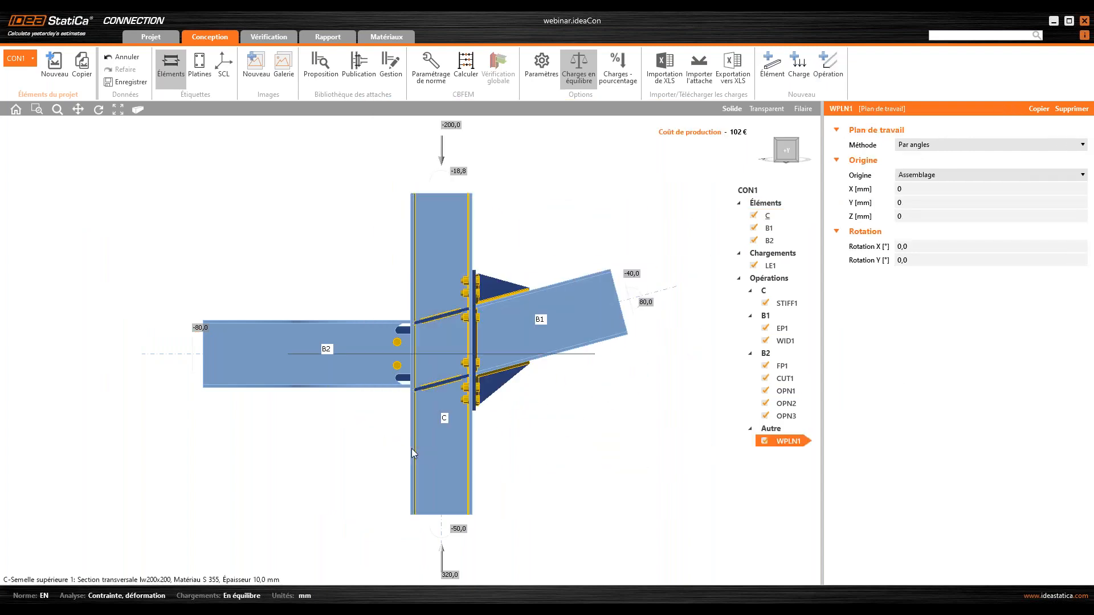
pyautogui.click(914, 177)
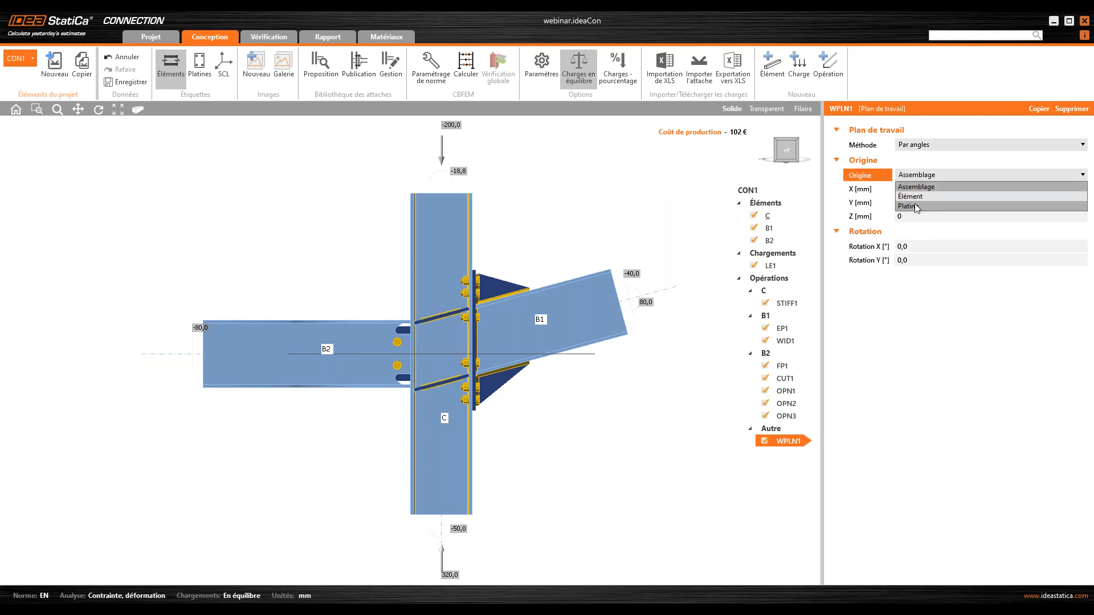
pyautogui.click(916, 196)
pyautogui.click(920, 192)
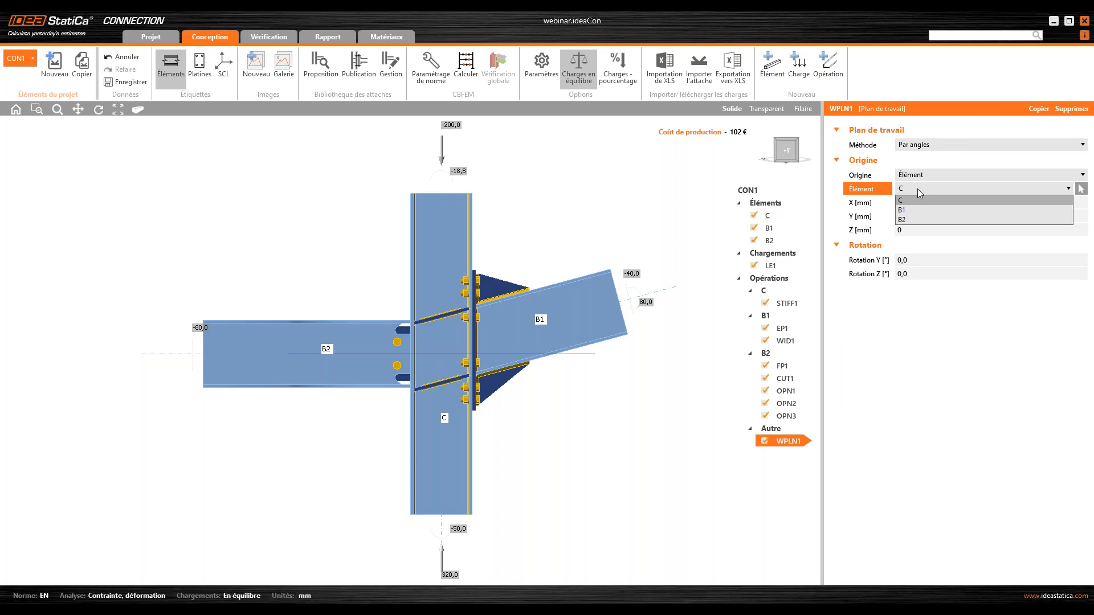
pyautogui.click(915, 210)
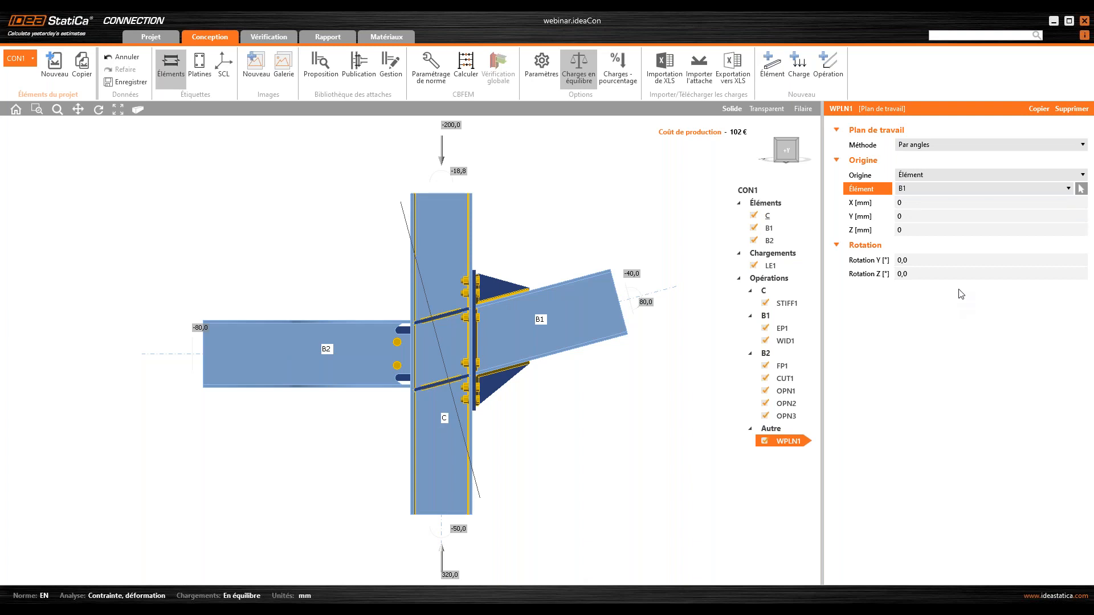
# Offset the work plane's origin on beam B1 by Z 50 mm and X 1500 mm.
pyautogui.click(865, 234)
pyautogui.write('5')
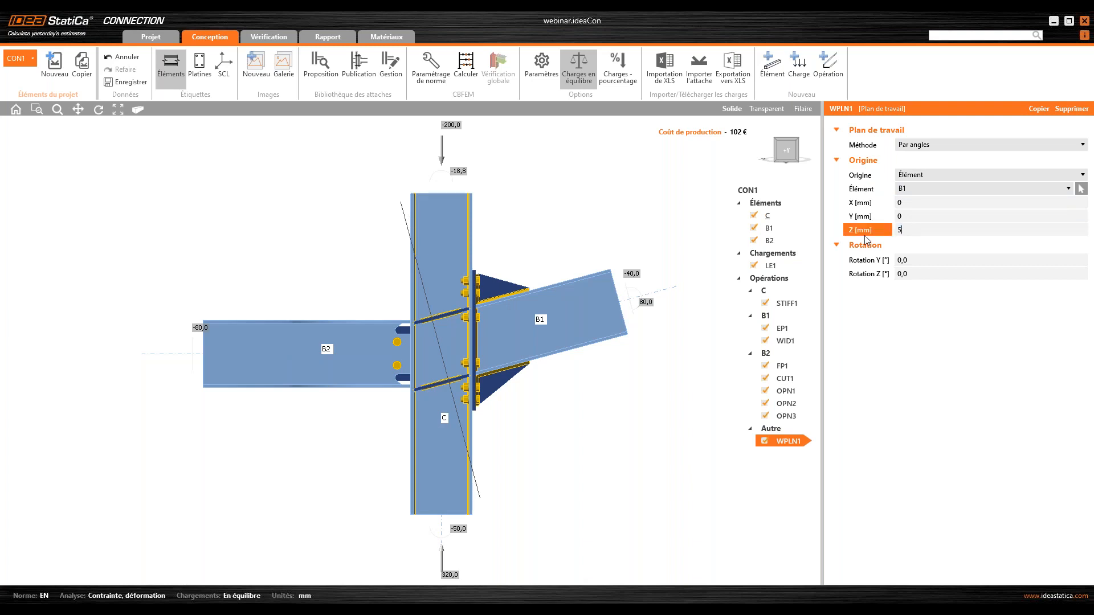
pyautogui.press('Tab')
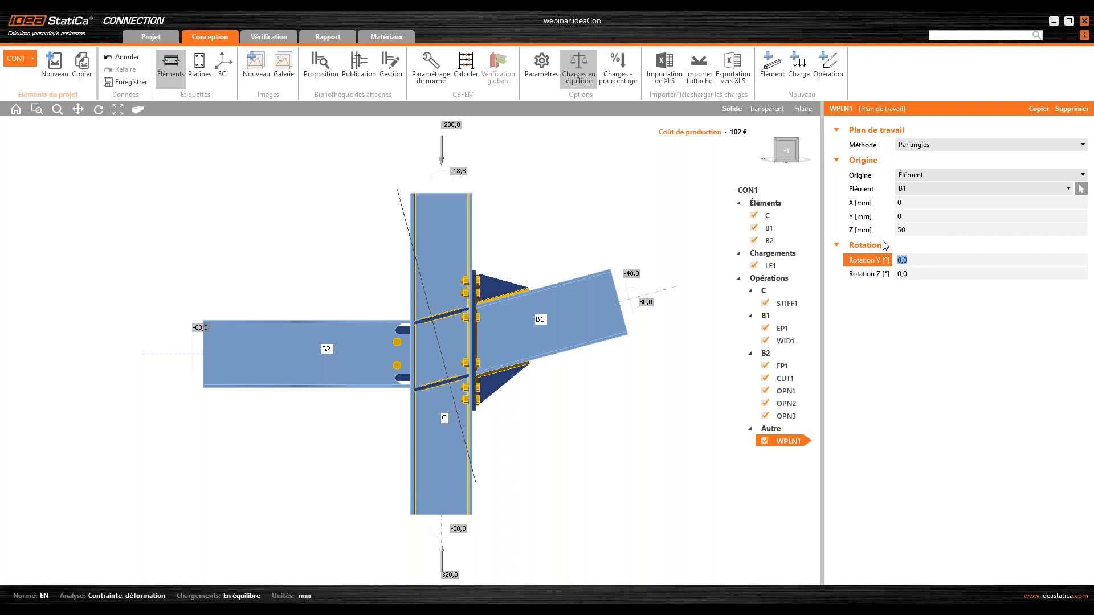
pyautogui.click(876, 205)
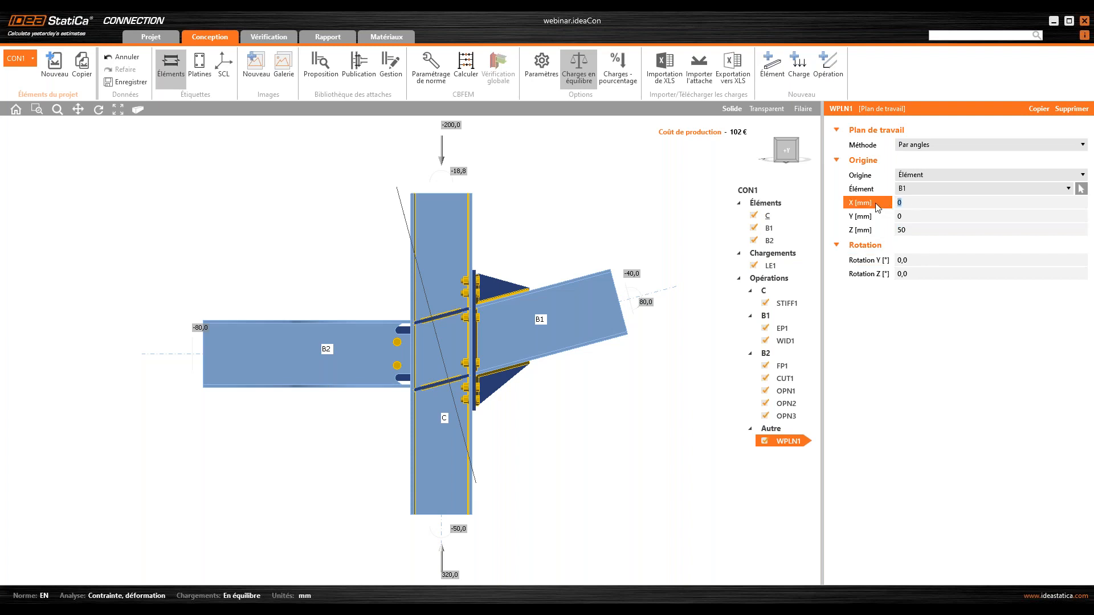
pyautogui.write('1')
pyautogui.press('Tab')
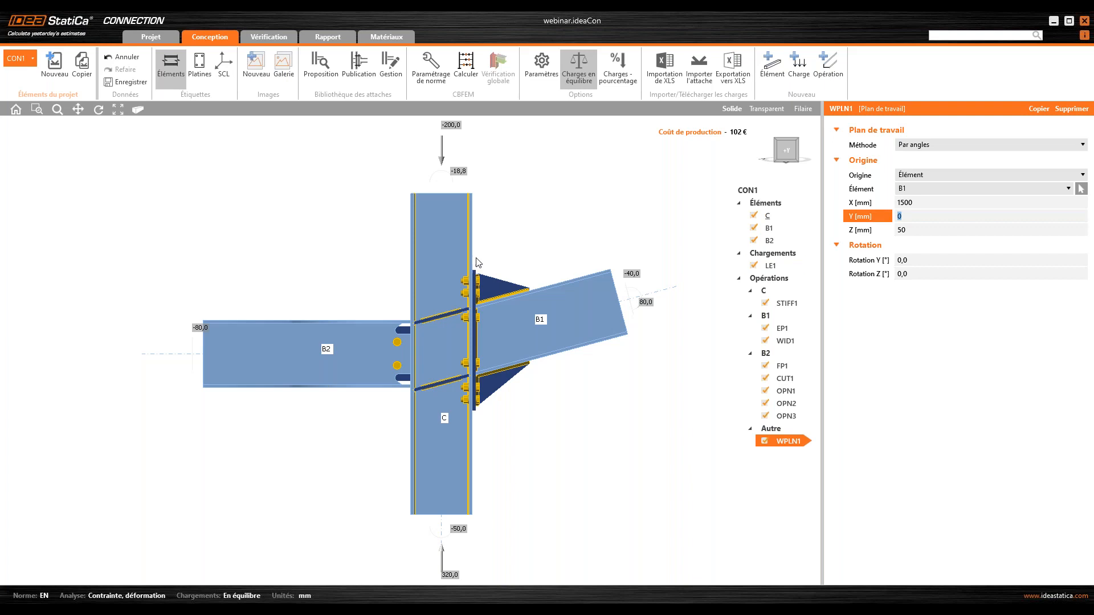
pyautogui.scroll(-3, 402, 247)
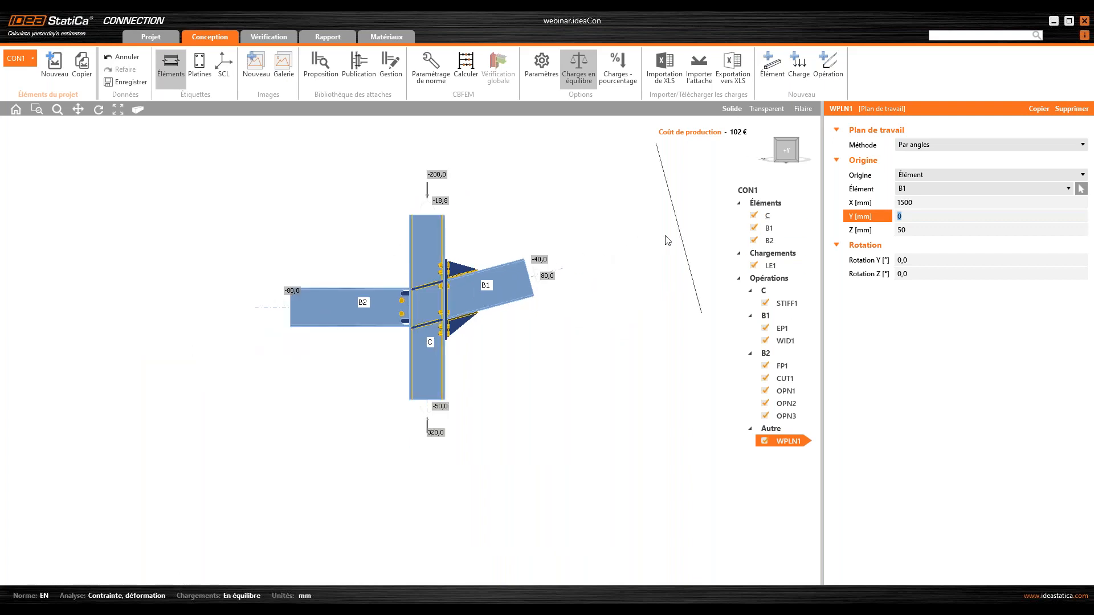
# Set the work plane's origin to X 500 mm and Z 0 mm on beam B1, and delete the plane.
pyautogui.click(856, 204)
pyautogui.write('500')
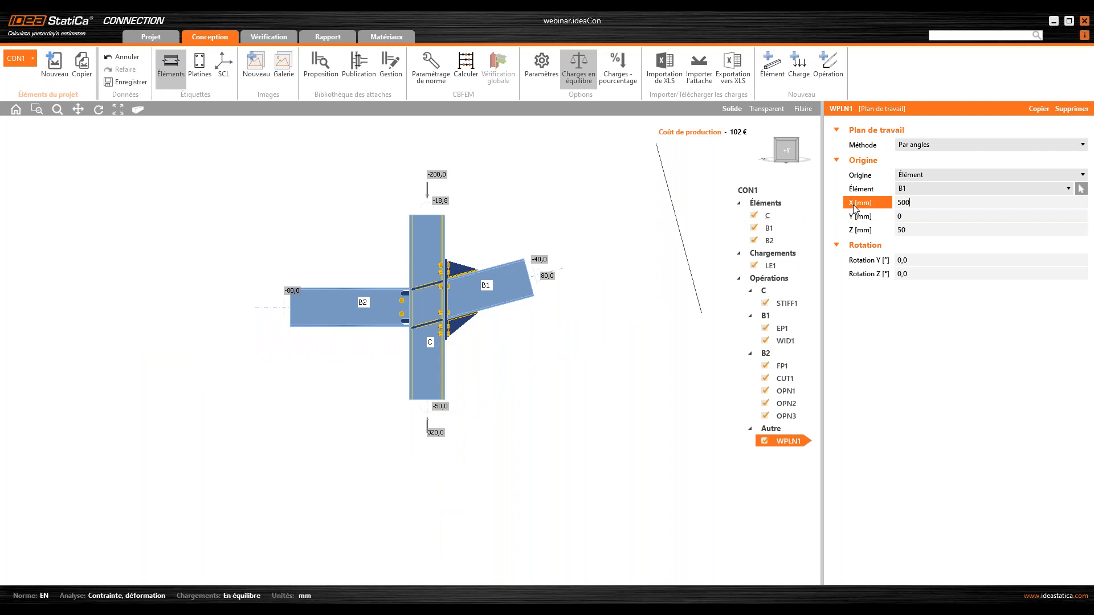
pyautogui.press('Tab')
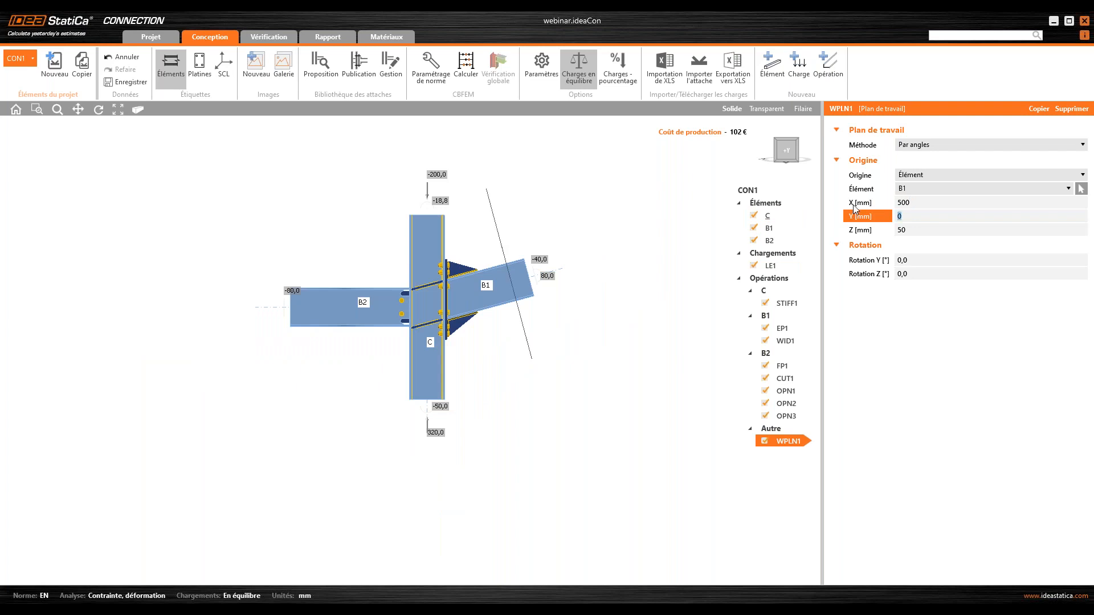
pyautogui.click(886, 231)
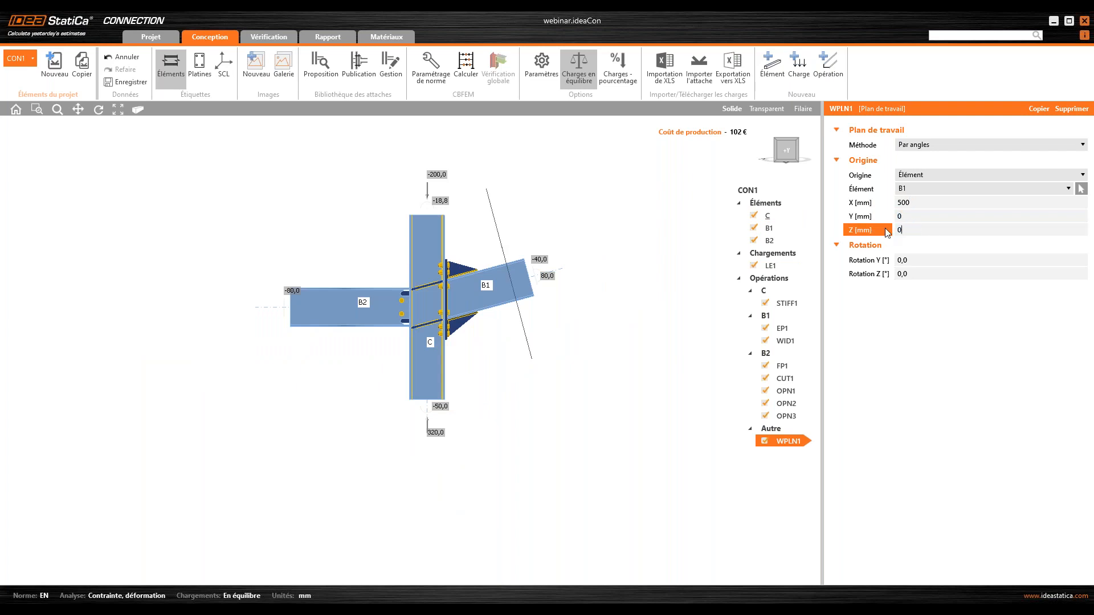
pyautogui.press('Tab')
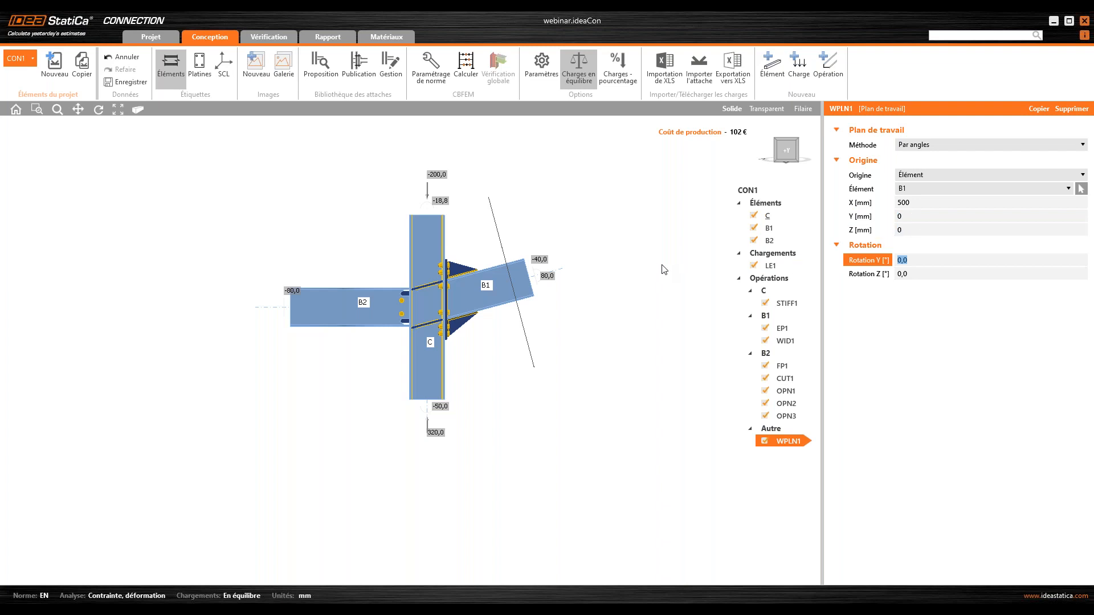
pyautogui.click(1073, 109)
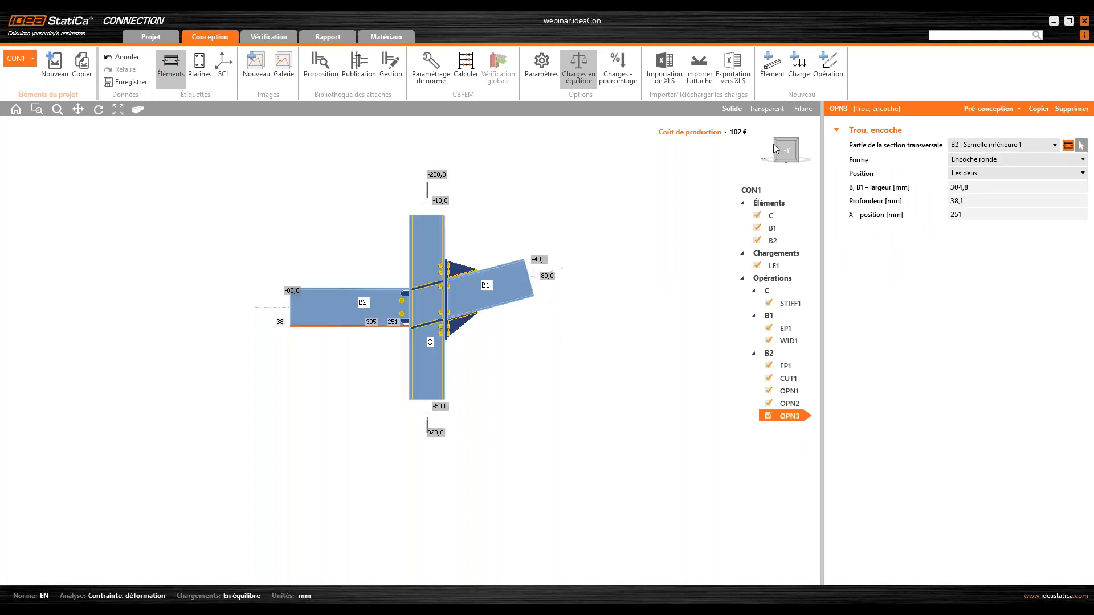
# Calculate connection CON1 and show its overall check in a 3D view.
pyautogui.moveTo(779, 149); pyautogui.dragTo(765, 157)
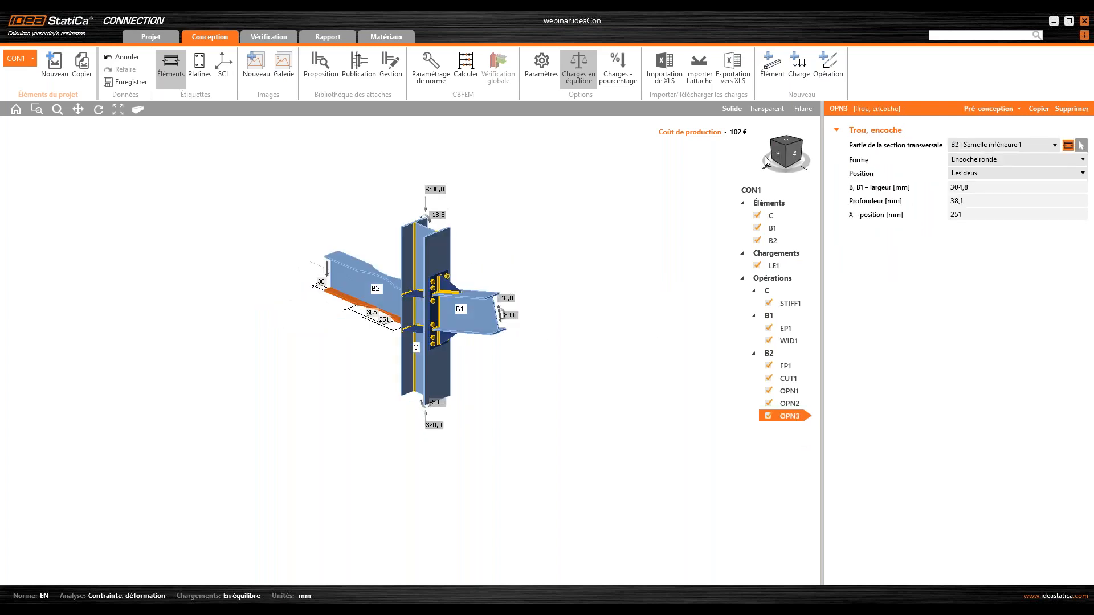
pyautogui.click(469, 82)
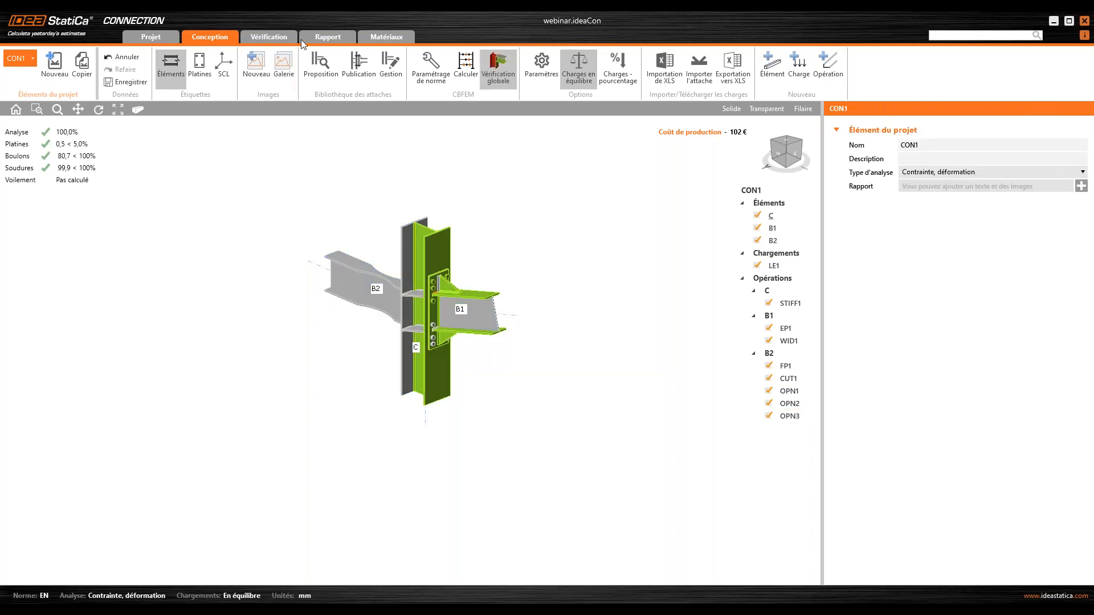
# Go to the report of CON1 and choose the detailed (Détaillé) report type.
pyautogui.click(324, 36)
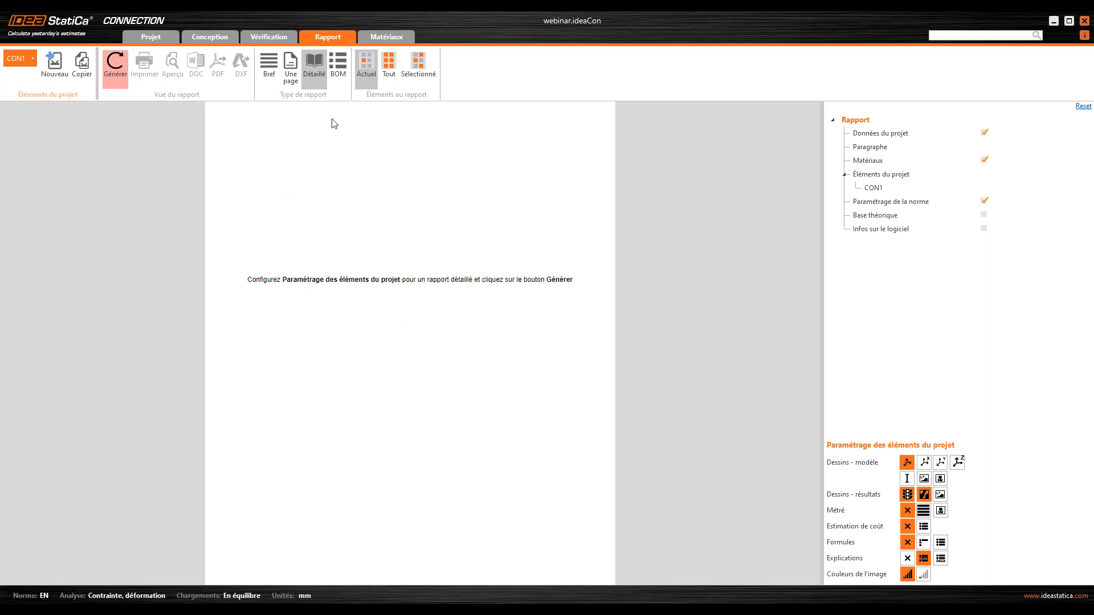
pyautogui.click(333, 66)
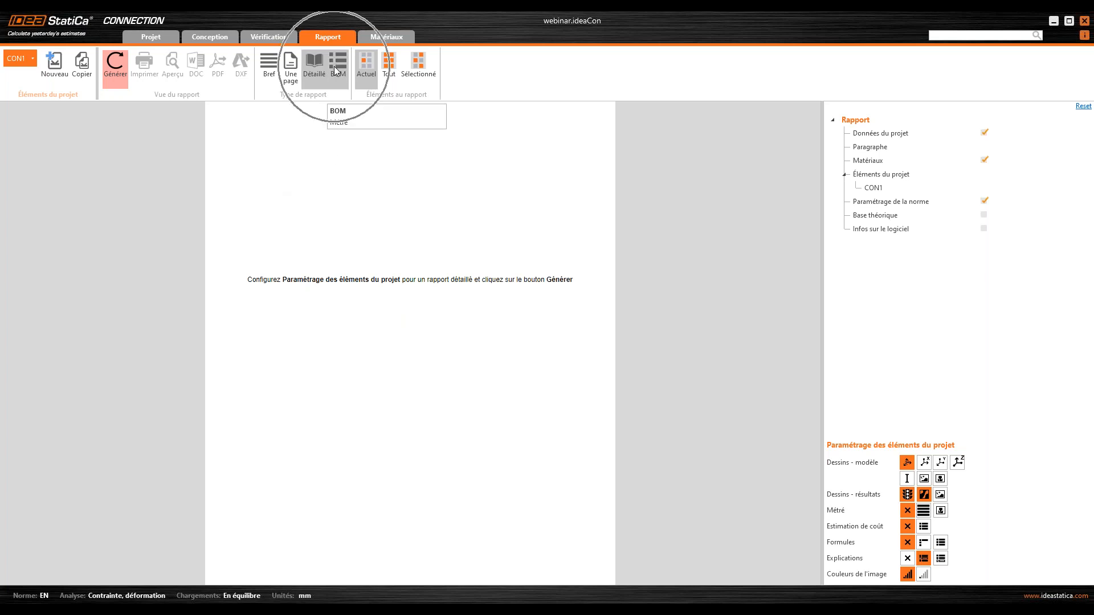
pyautogui.click(290, 66)
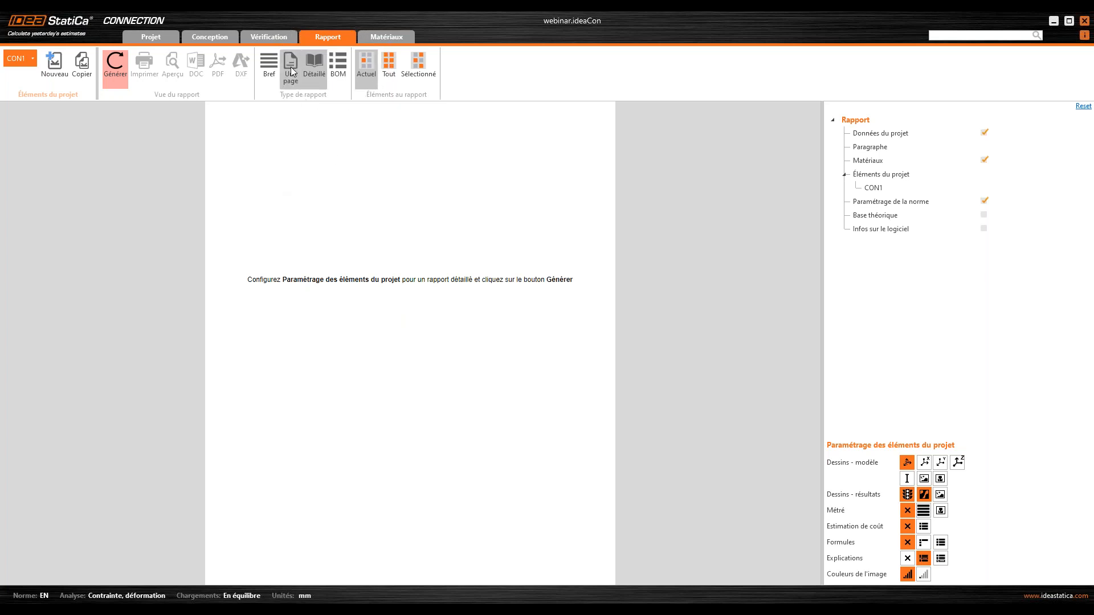
pyautogui.click(313, 74)
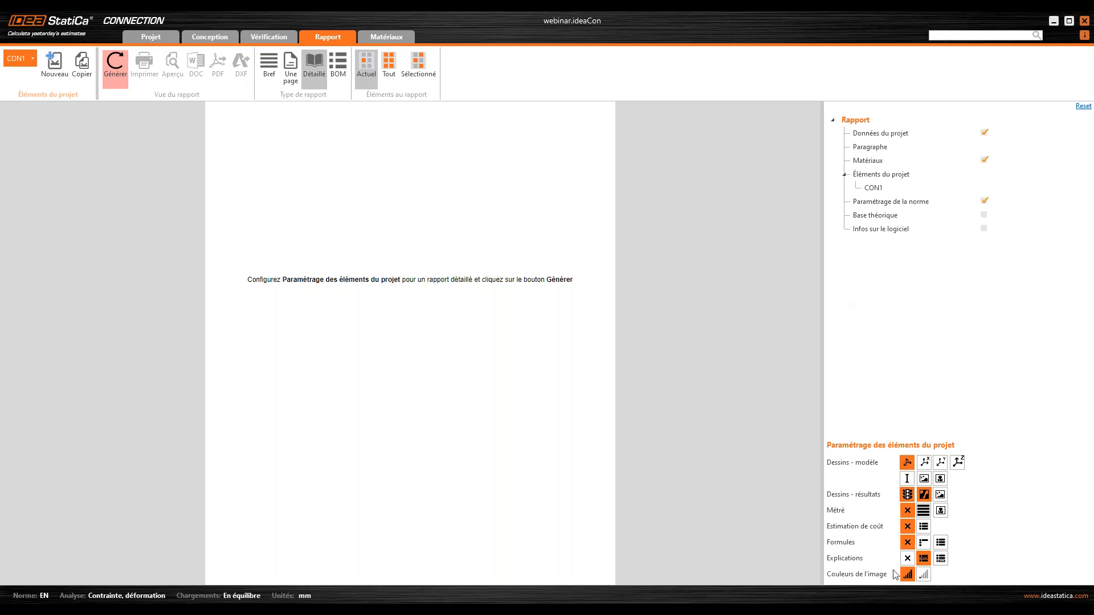
# Generate and look through the report with cross-section drawings, the illustrated bill of materials (Métré) and the middle Formules option.
pyautogui.click(923, 543)
pyautogui.click(939, 510)
pyautogui.click(907, 478)
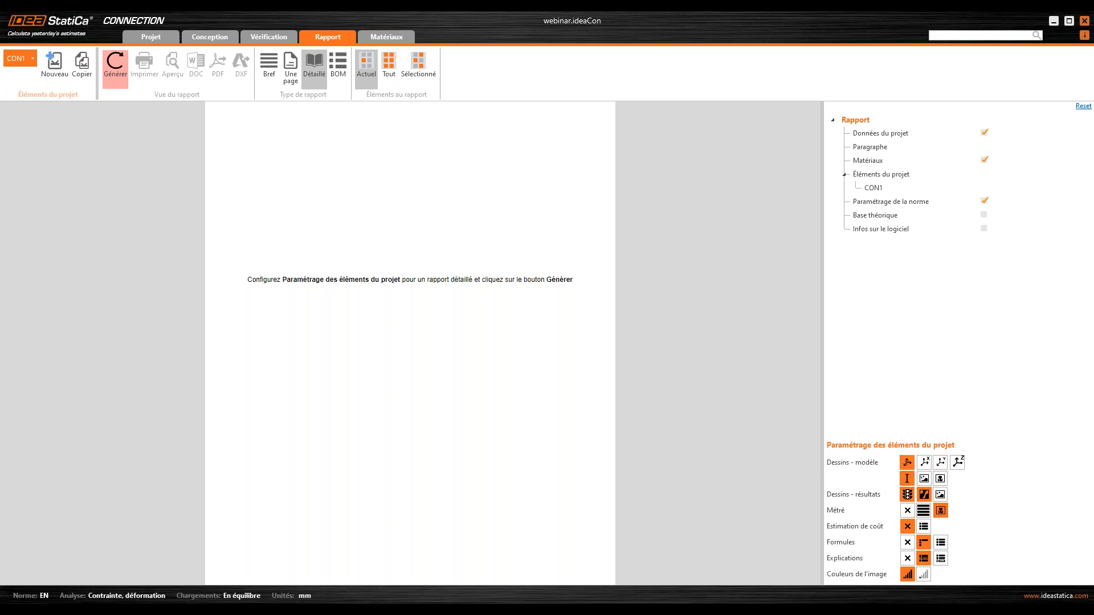
pyautogui.click(118, 69)
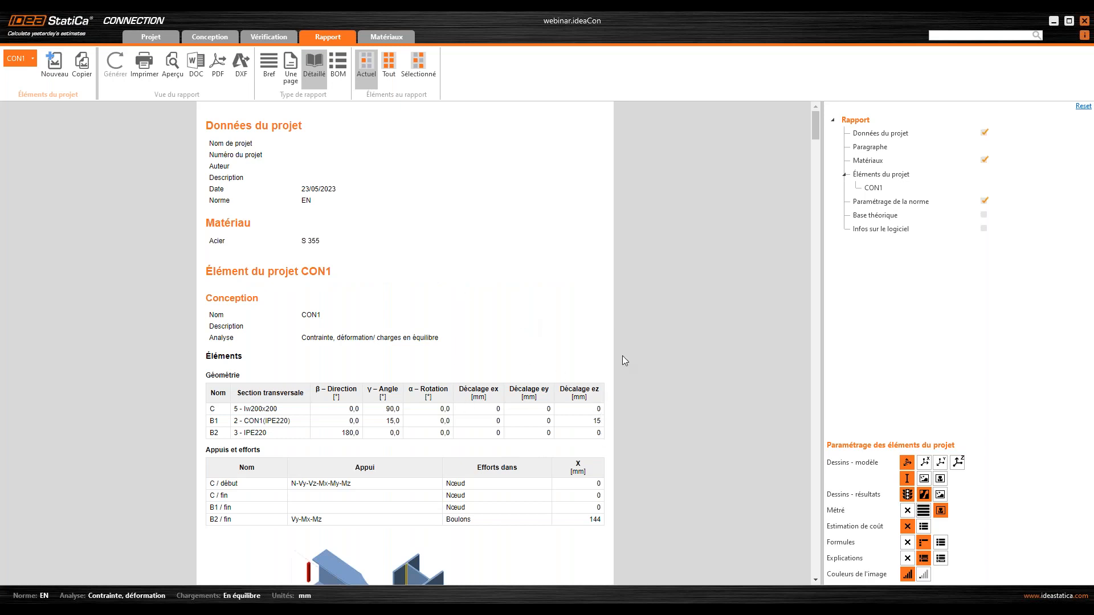
pyautogui.scroll(-10, 661, 301)
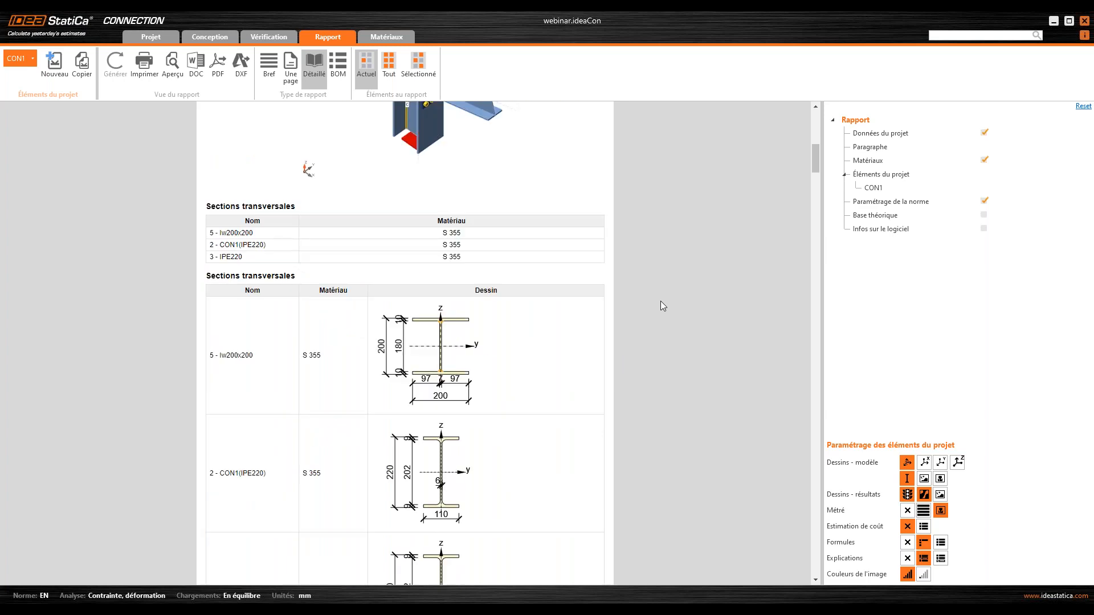
pyautogui.scroll(5, 661, 301)
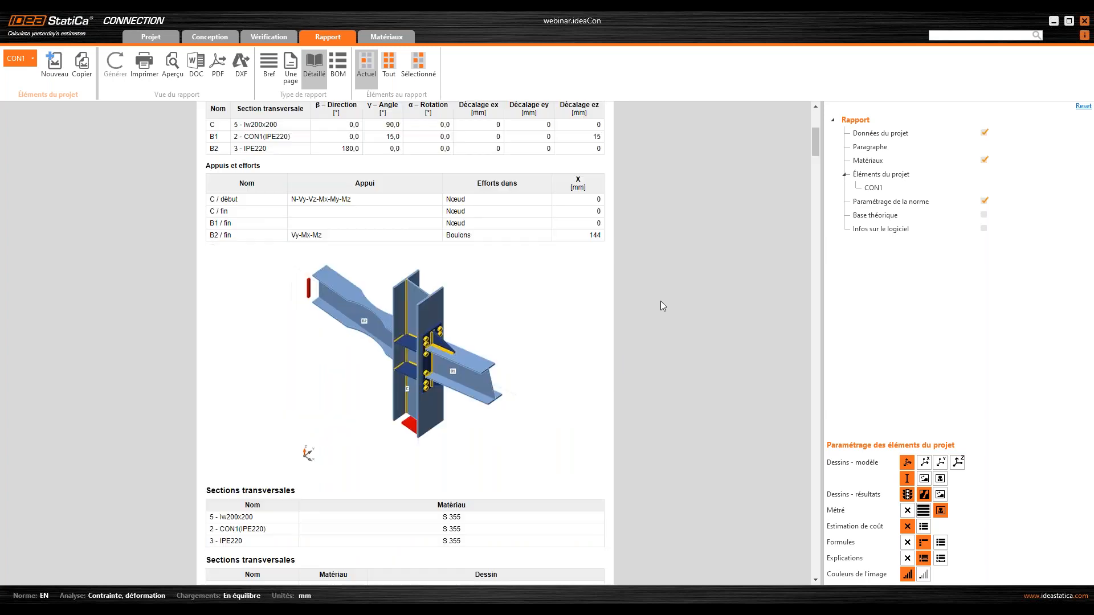
pyautogui.scroll(-10, 711, 282)
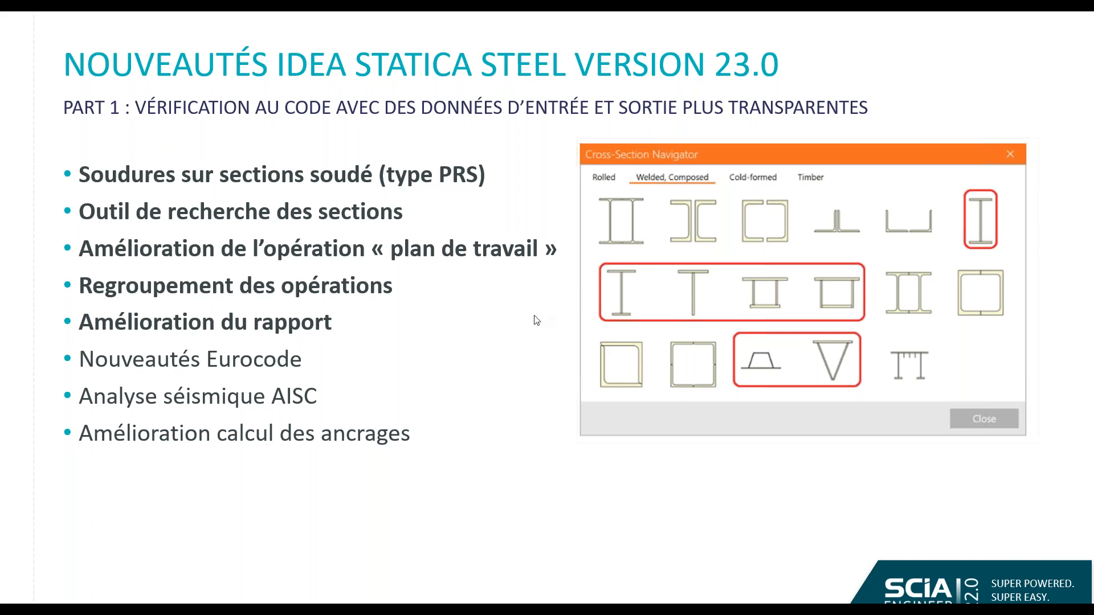
pyautogui.press('Right')
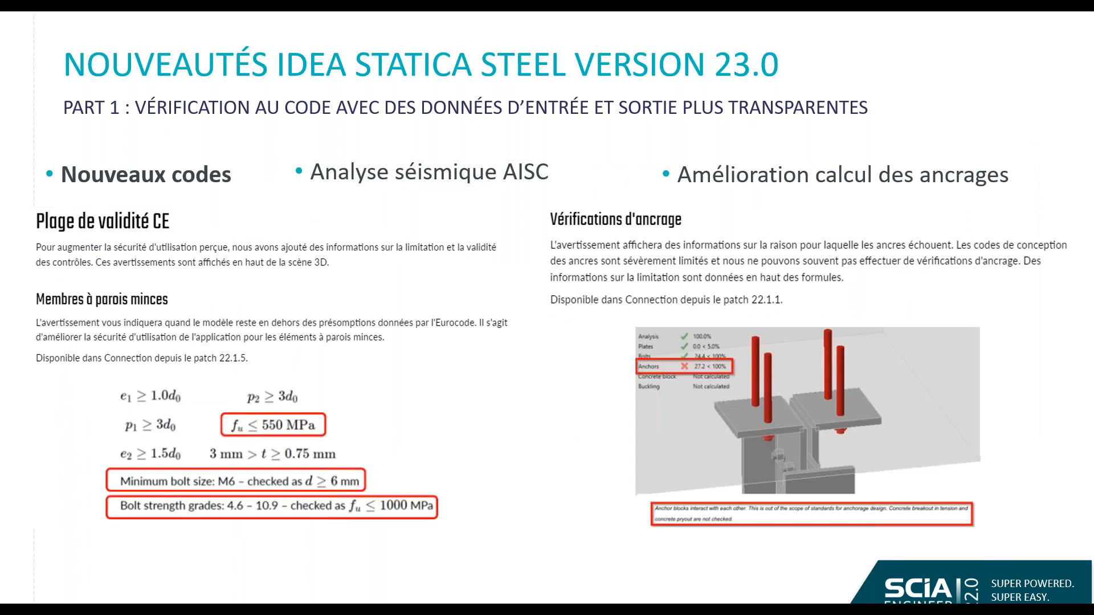
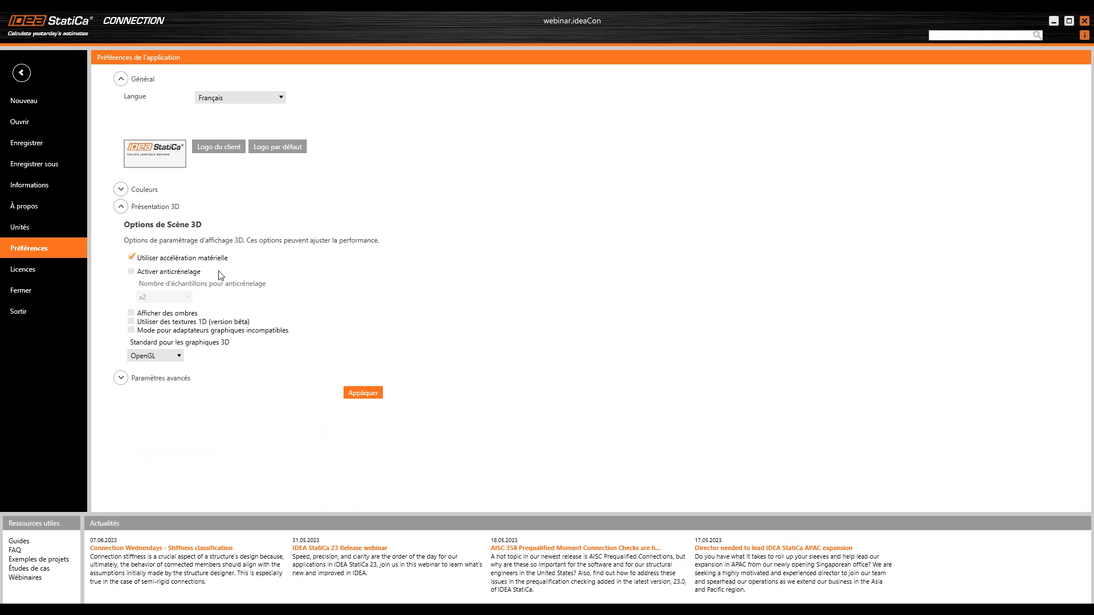
# Untick hardware acceleration (Utiliser accélération matérielle) in the 3D scene preferences and leave them without applying.
pyautogui.click(132, 258)
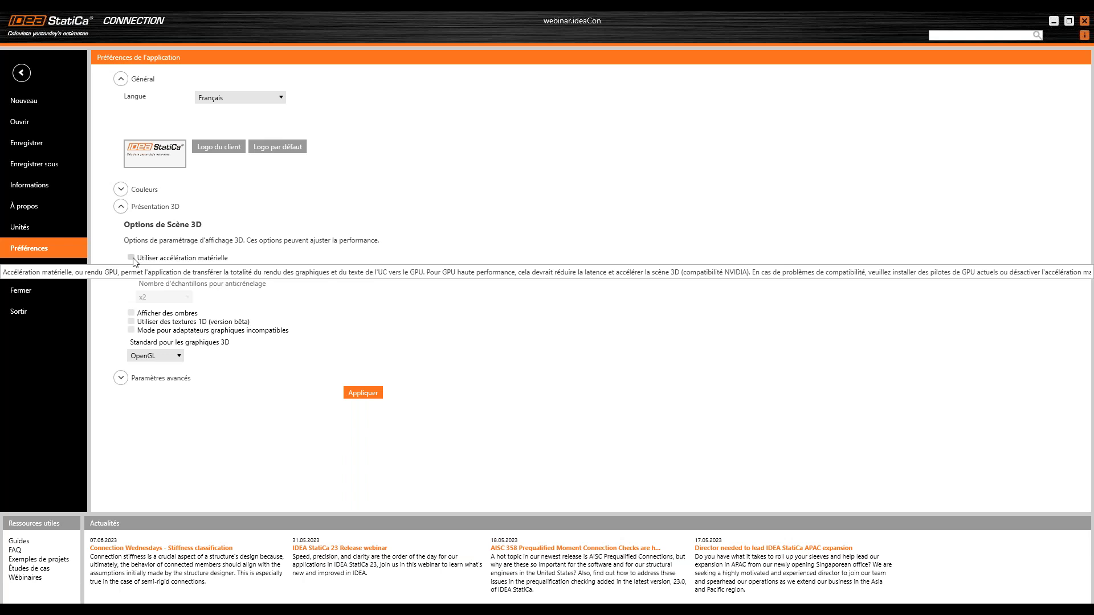
pyautogui.click(22, 73)
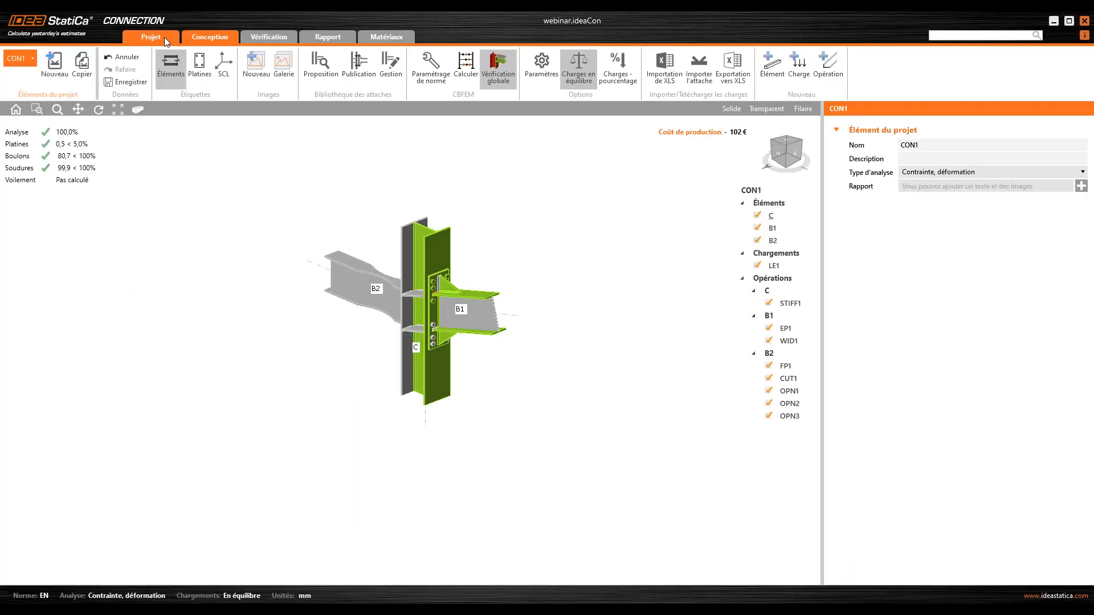
# Switch to project item CON2 and browse its load effects (Chargements) from LE1 to LE73.
pyautogui.click(24, 55)
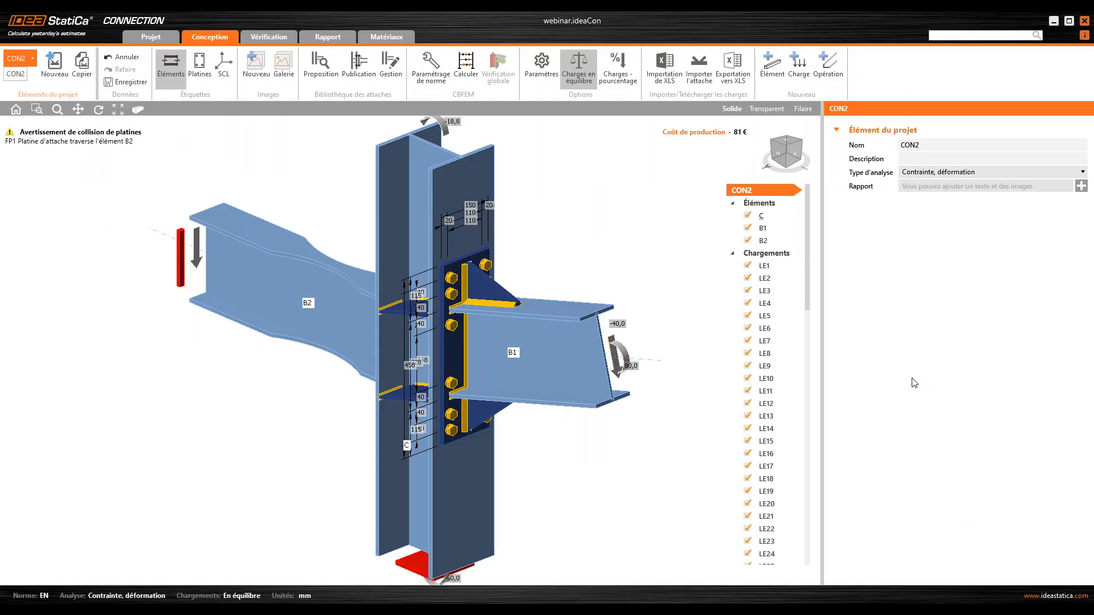
pyautogui.click(763, 404)
pyautogui.scroll(-3, 802, 323)
pyautogui.scroll(-15, 801, 324)
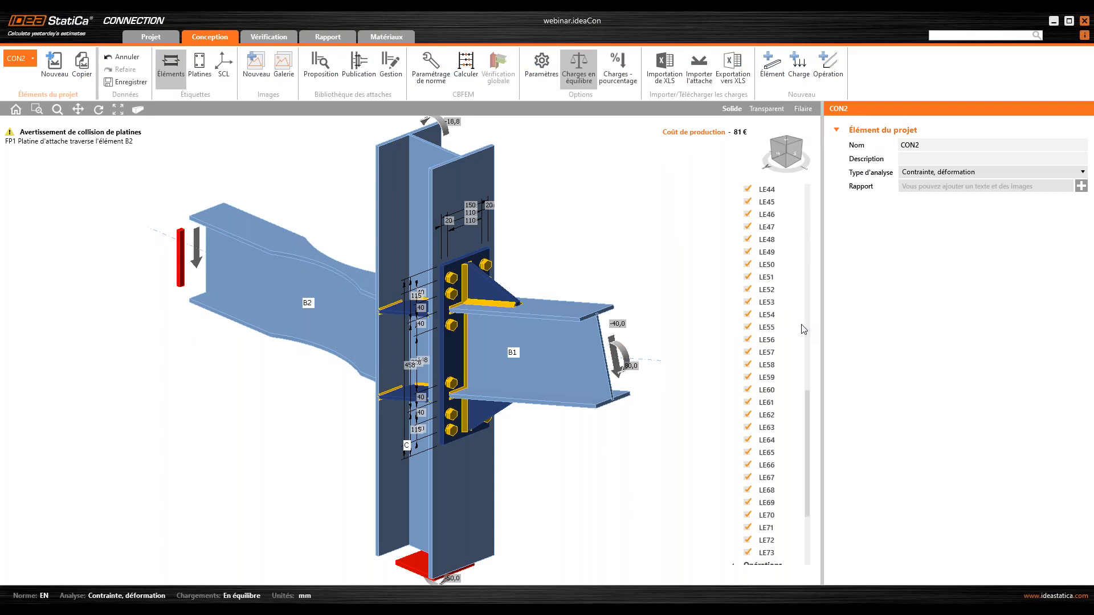
pyautogui.click(756, 526)
pyautogui.scroll(15, 775, 399)
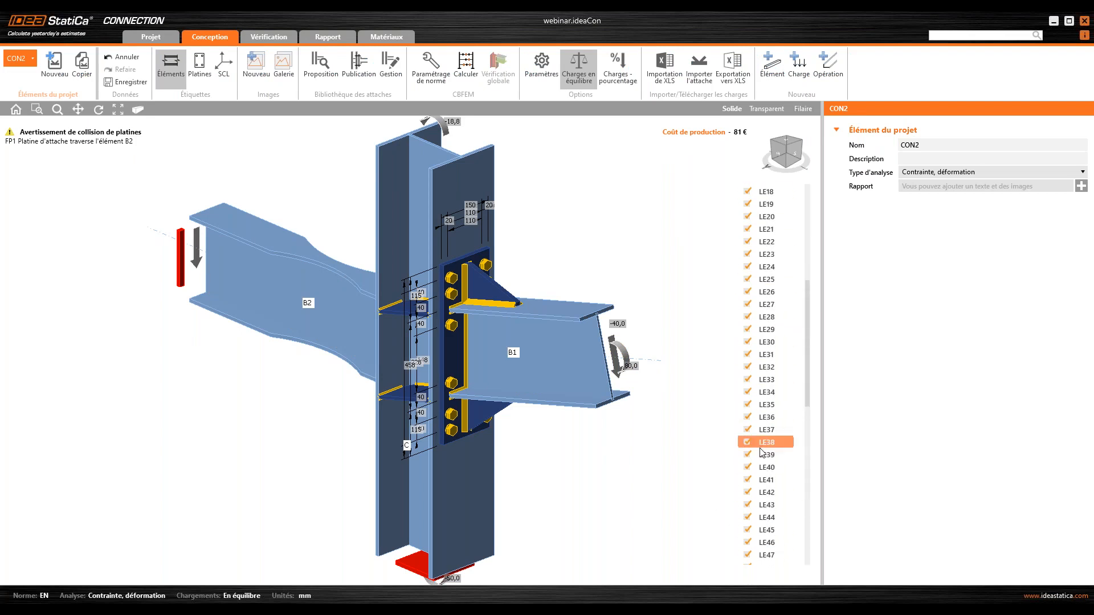
pyautogui.click(781, 230)
pyautogui.click(763, 253)
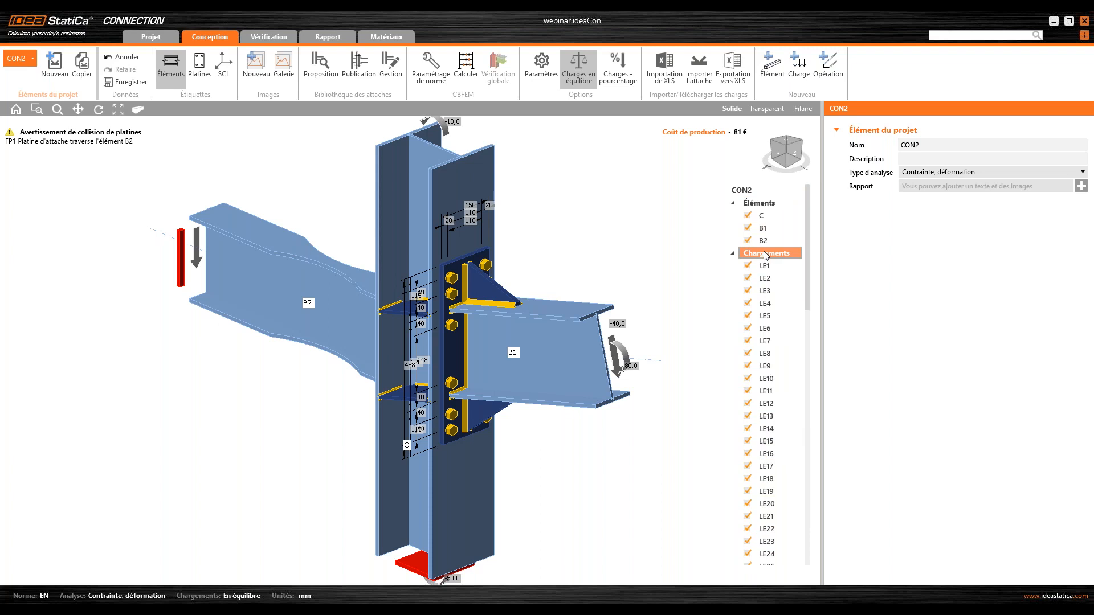
# Calculate the load extremes (Calculer les extrêmes de charge) for CON2 and review which load effects are ticked.
pyautogui.rightClick(767, 255)
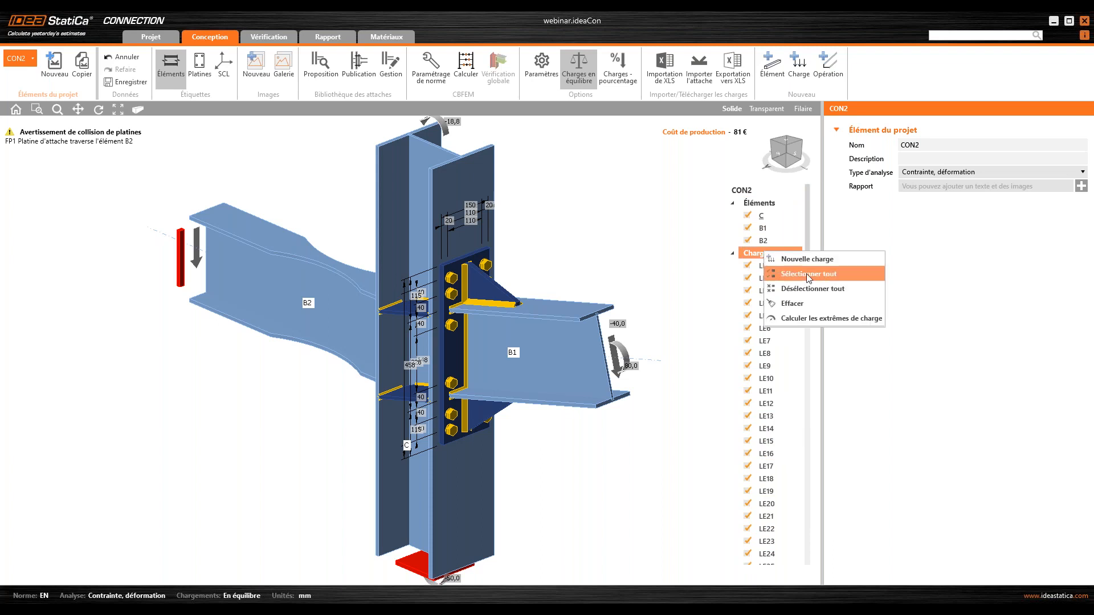
pyautogui.click(805, 321)
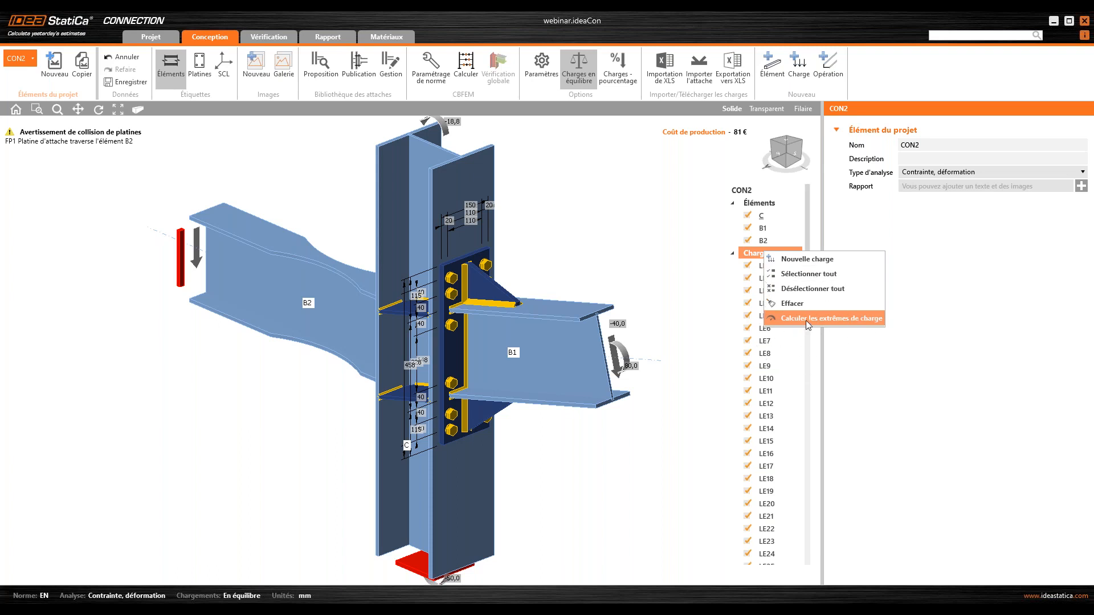
pyautogui.scroll(-1, 809, 276)
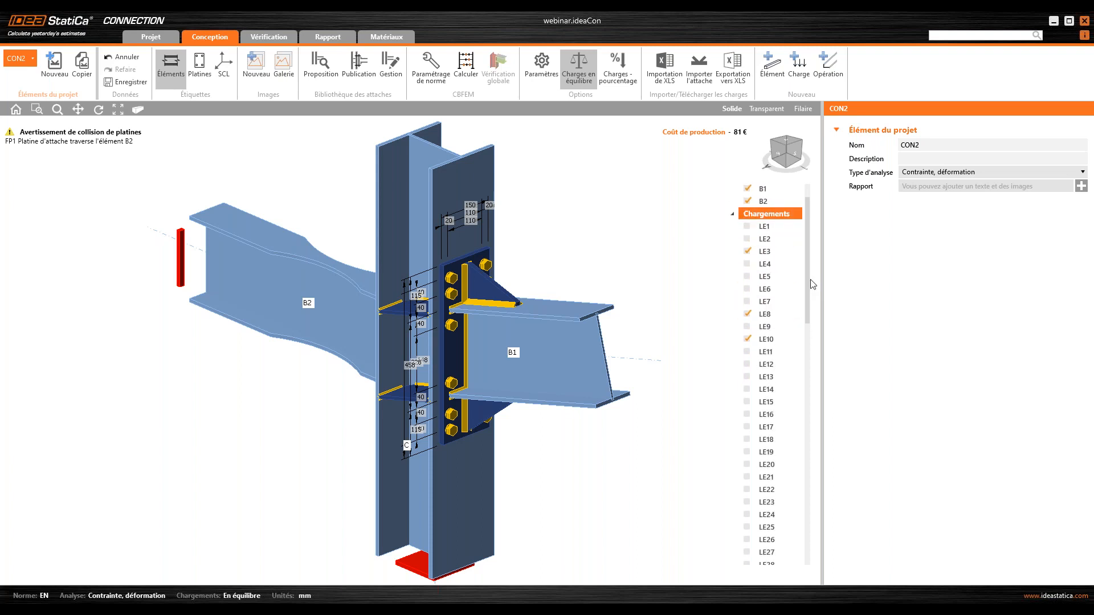
pyautogui.moveTo(813, 283); pyautogui.dragTo(818, 503)
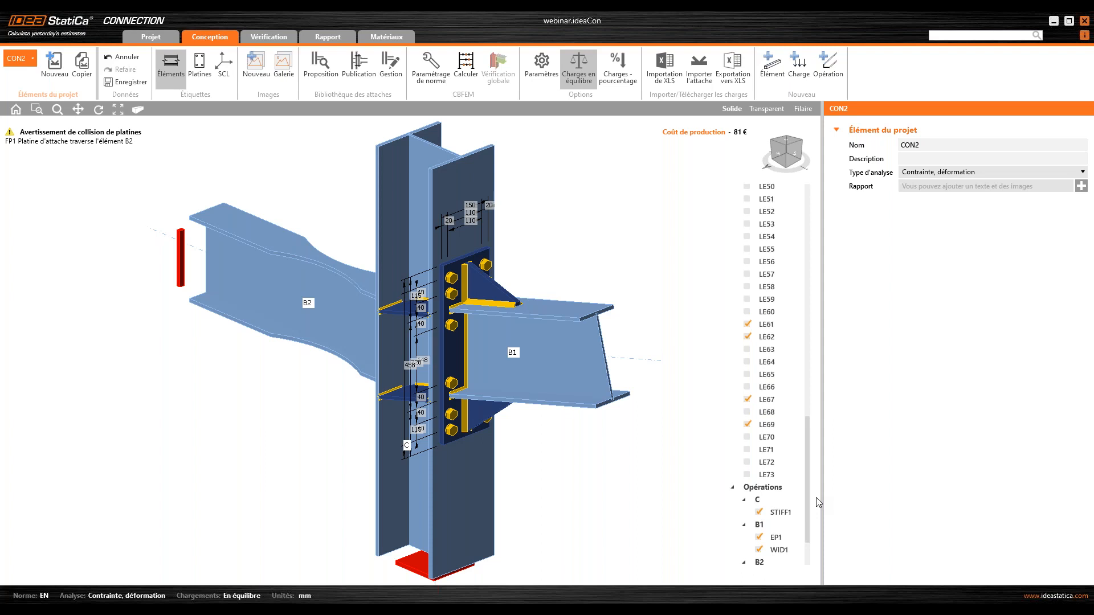
pyautogui.moveTo(819, 503); pyautogui.dragTo(813, 250)
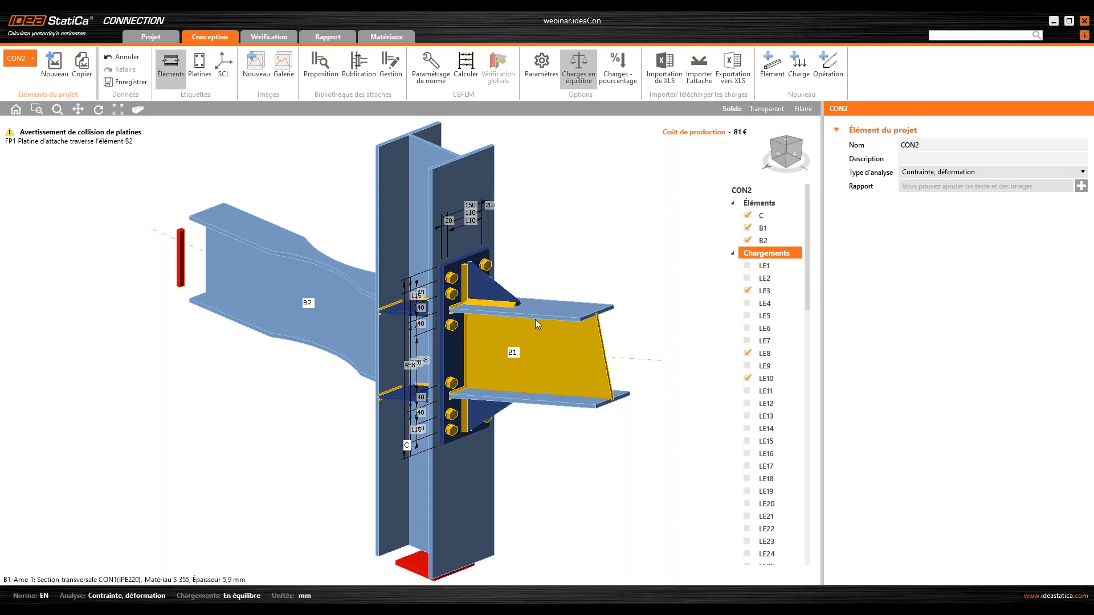
# Start a load effects import from XLS, enable Importer seulement les extrêmes, and cancel the import.
pyautogui.click(665, 79)
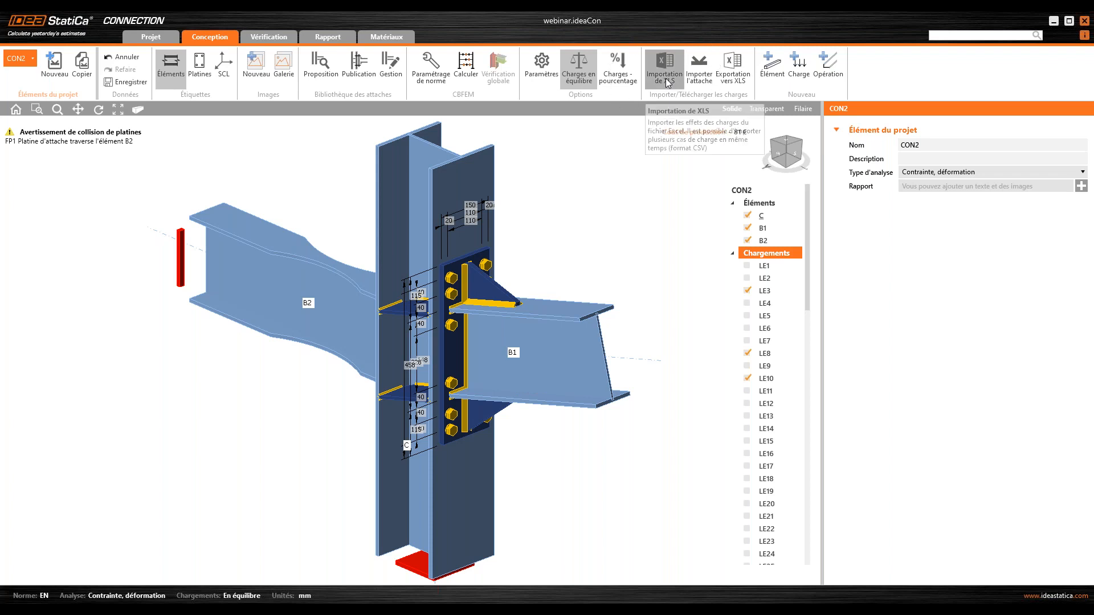
pyautogui.press('ctrl')
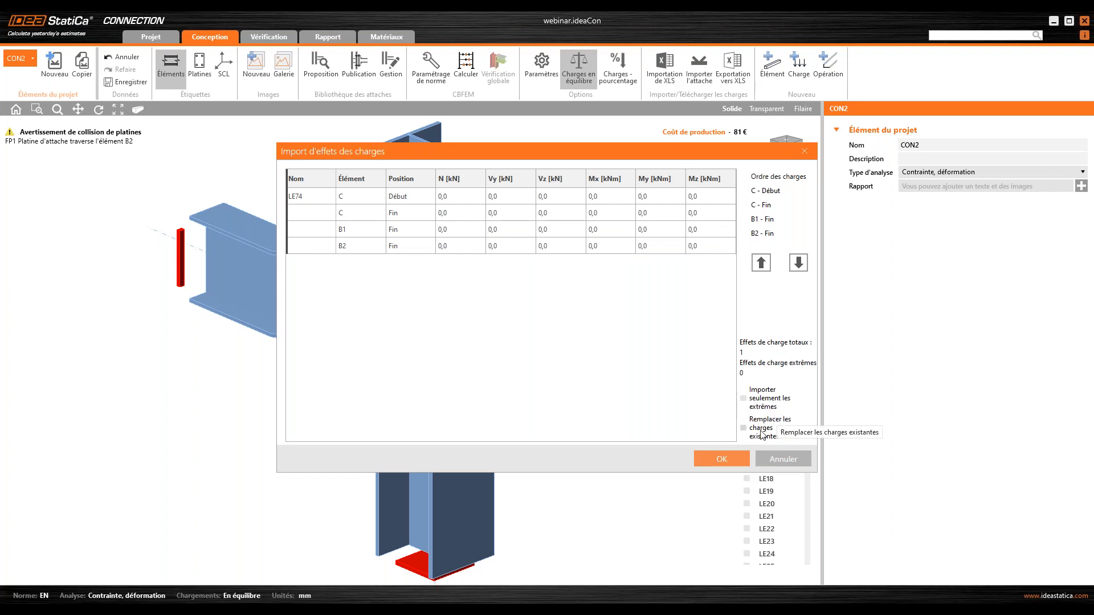
pyautogui.click(743, 399)
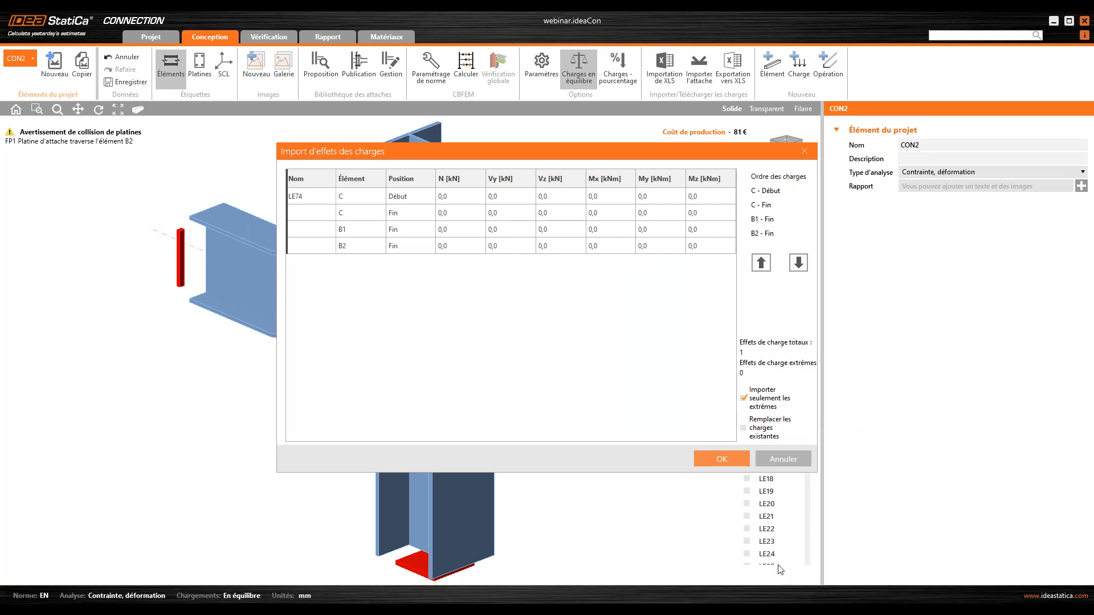
pyautogui.click(782, 459)
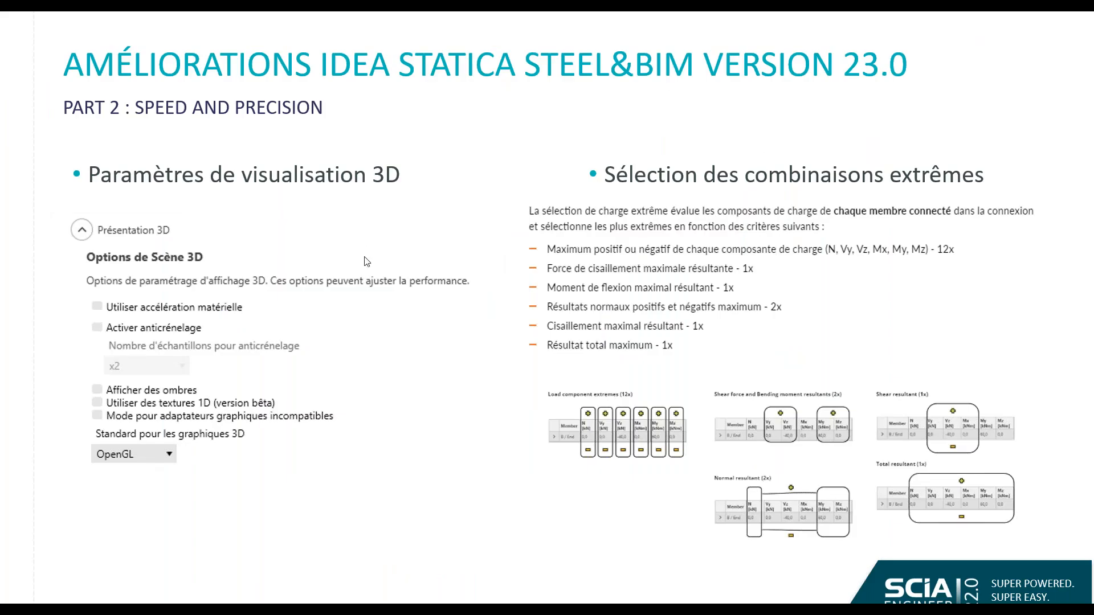
pyautogui.click(461, 310)
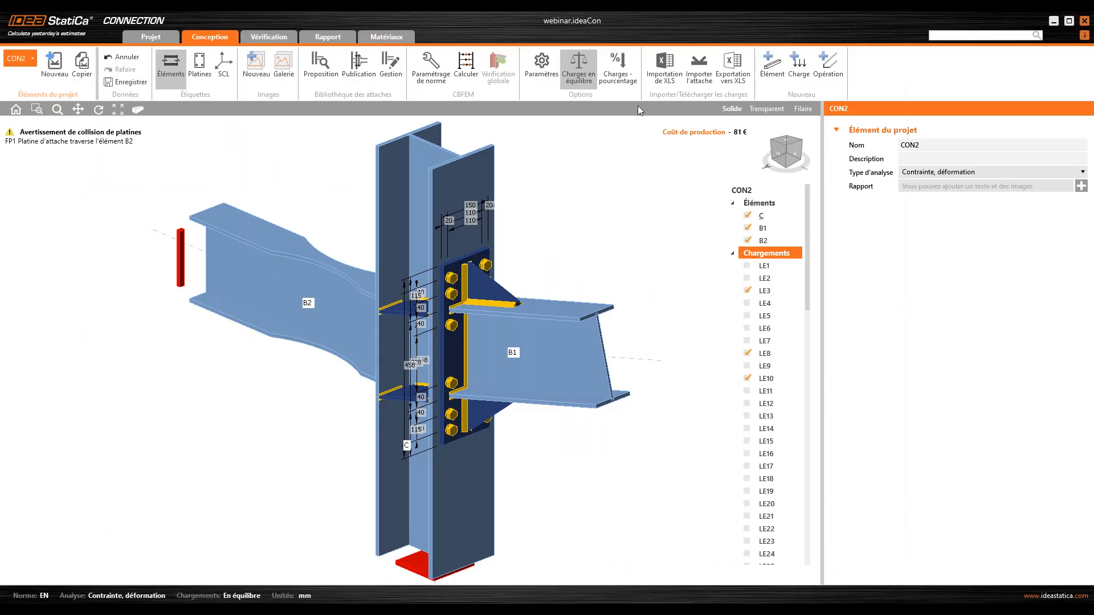
# Enable Activer l'onglet Développeur au ruban in the advanced preferences, apply it, and return to the model to show the Développeur commands.
pyautogui.click(148, 38)
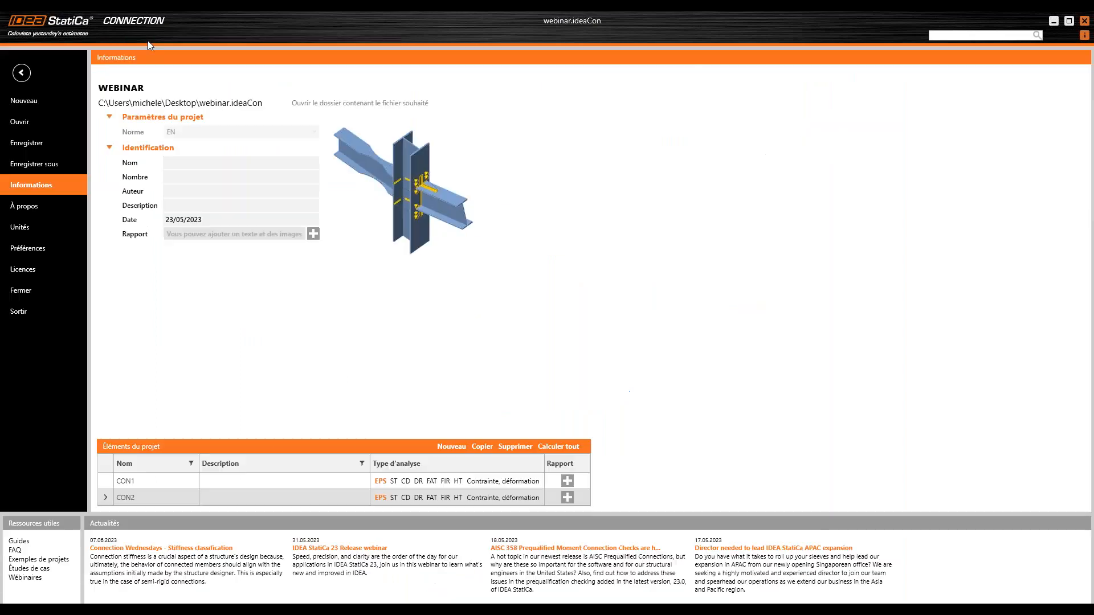
pyautogui.click(50, 246)
pyautogui.click(120, 208)
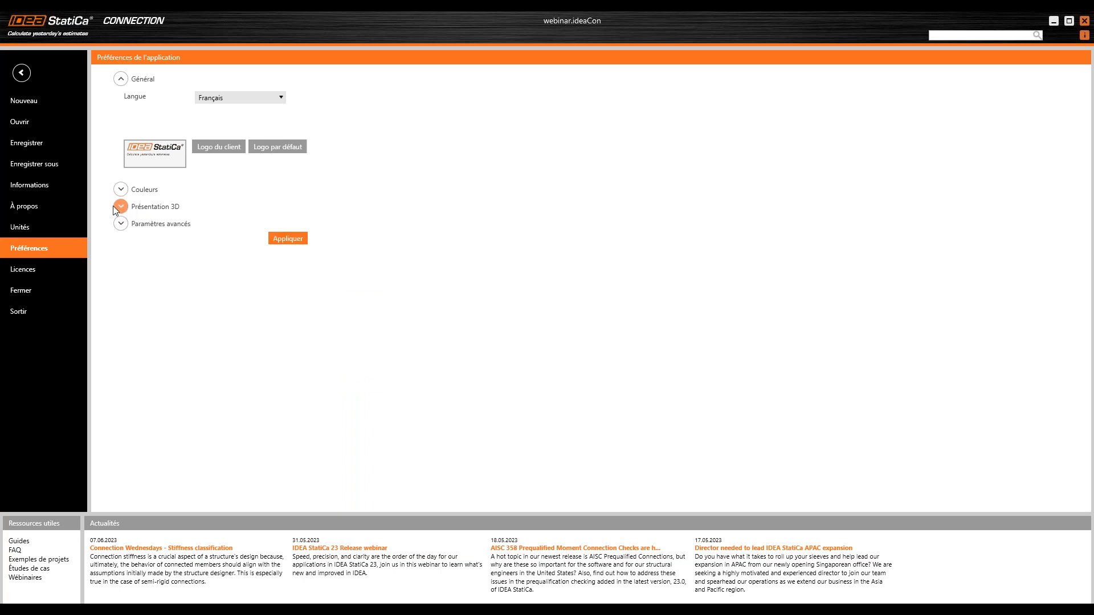
pyautogui.click(121, 224)
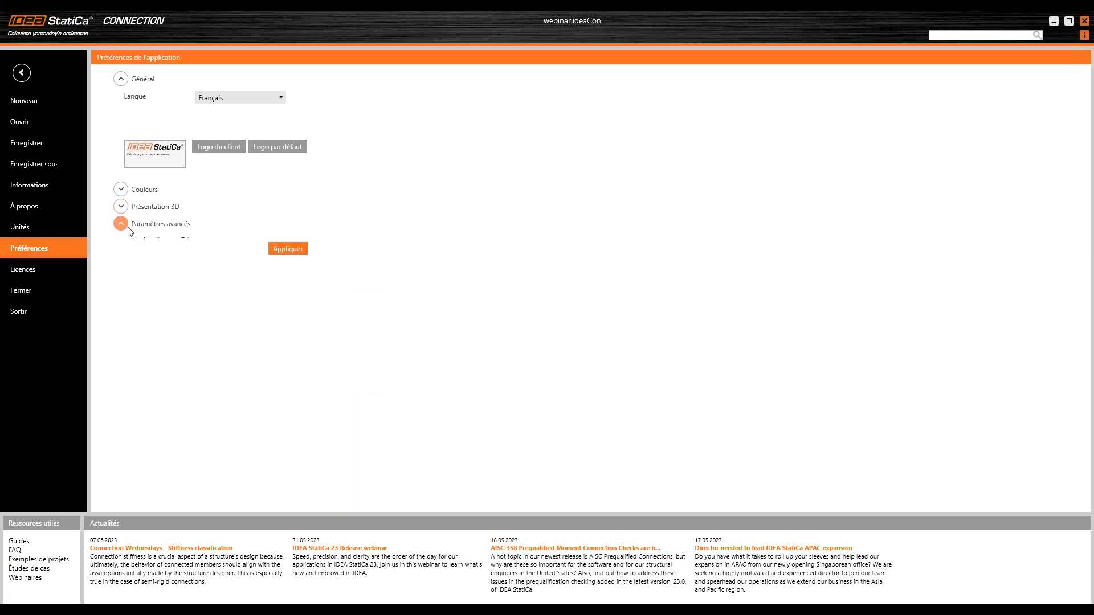
pyautogui.click(128, 239)
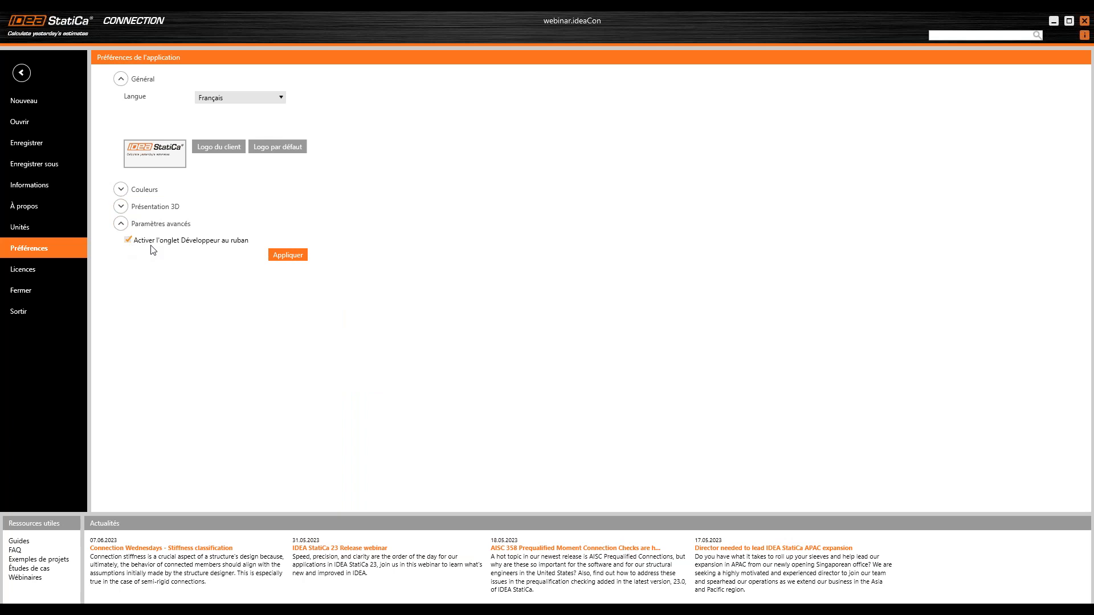
pyautogui.click(299, 257)
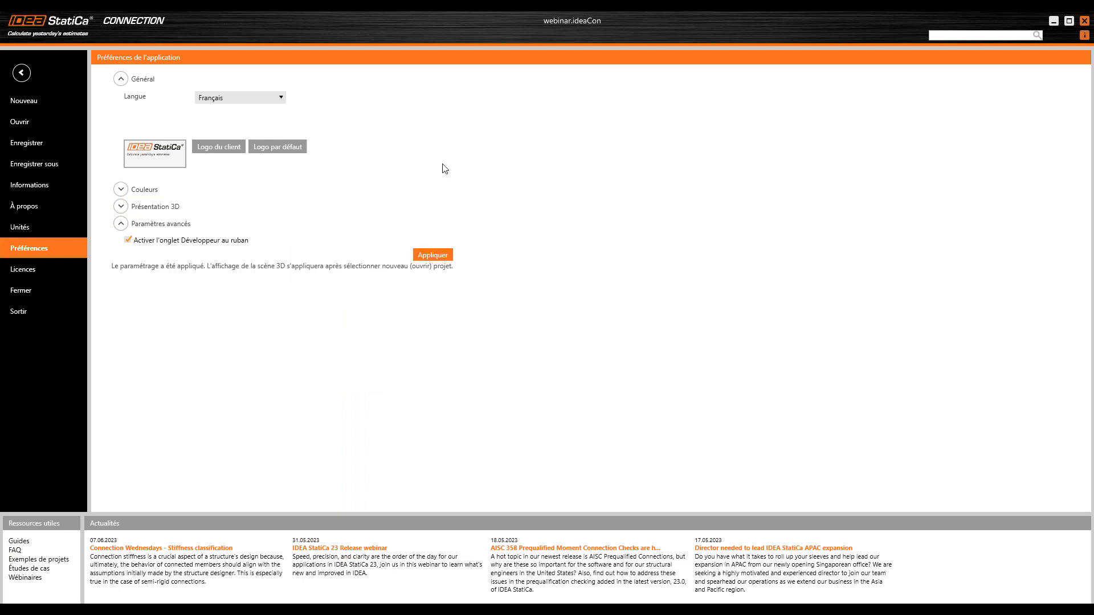
pyautogui.click(23, 77)
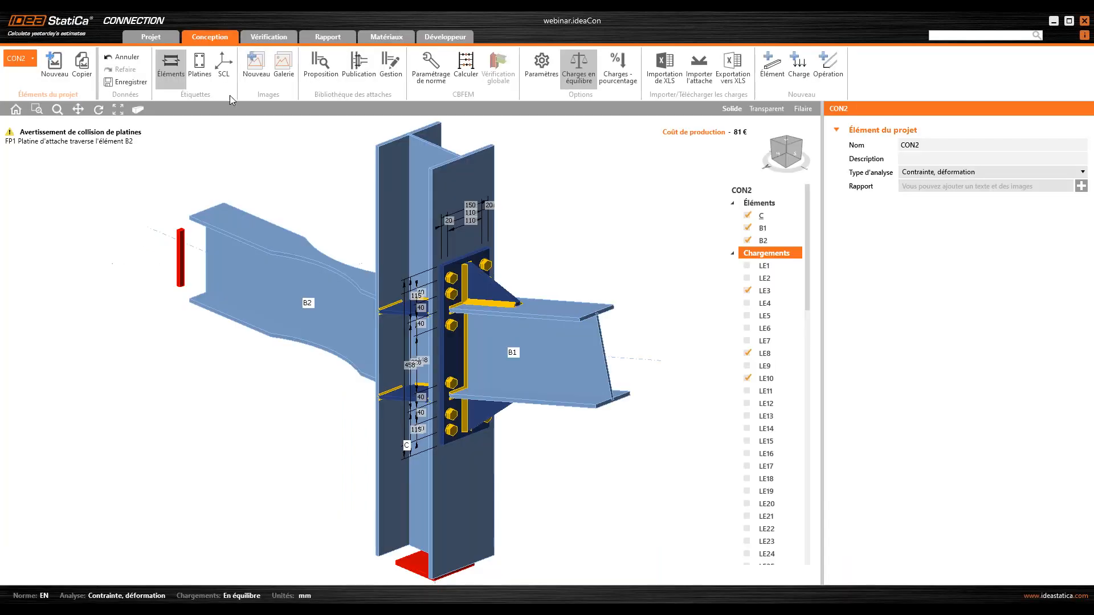
pyautogui.click(440, 37)
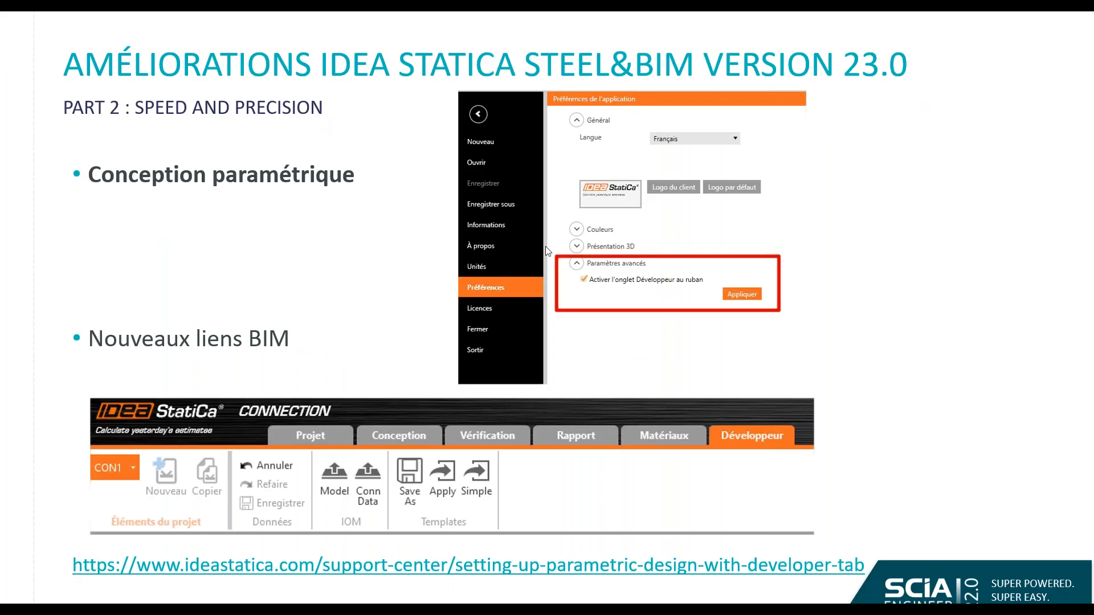
pyautogui.click(545, 246)
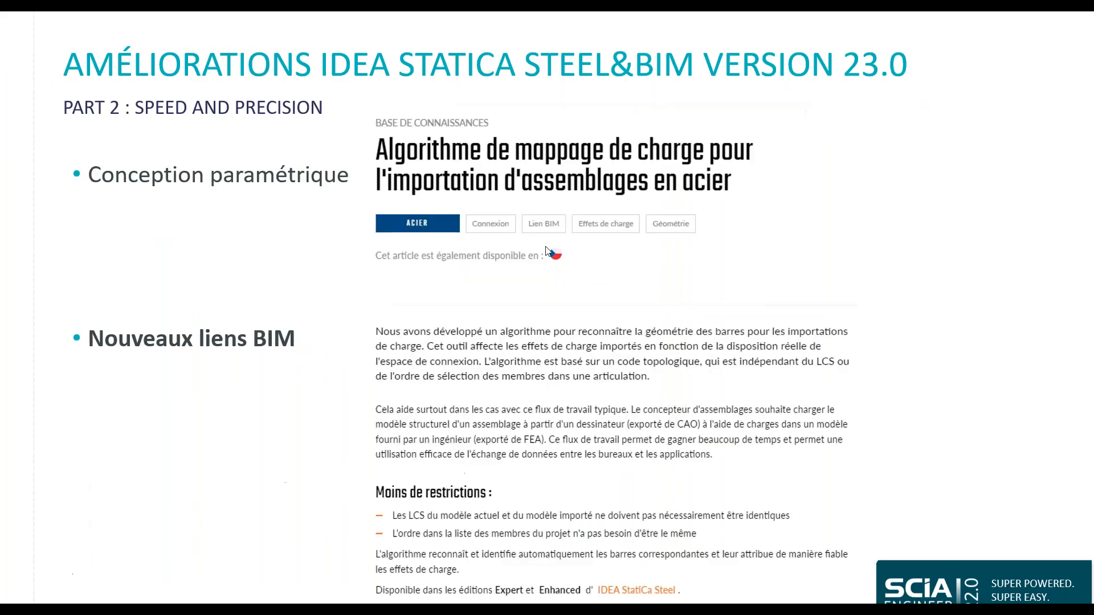